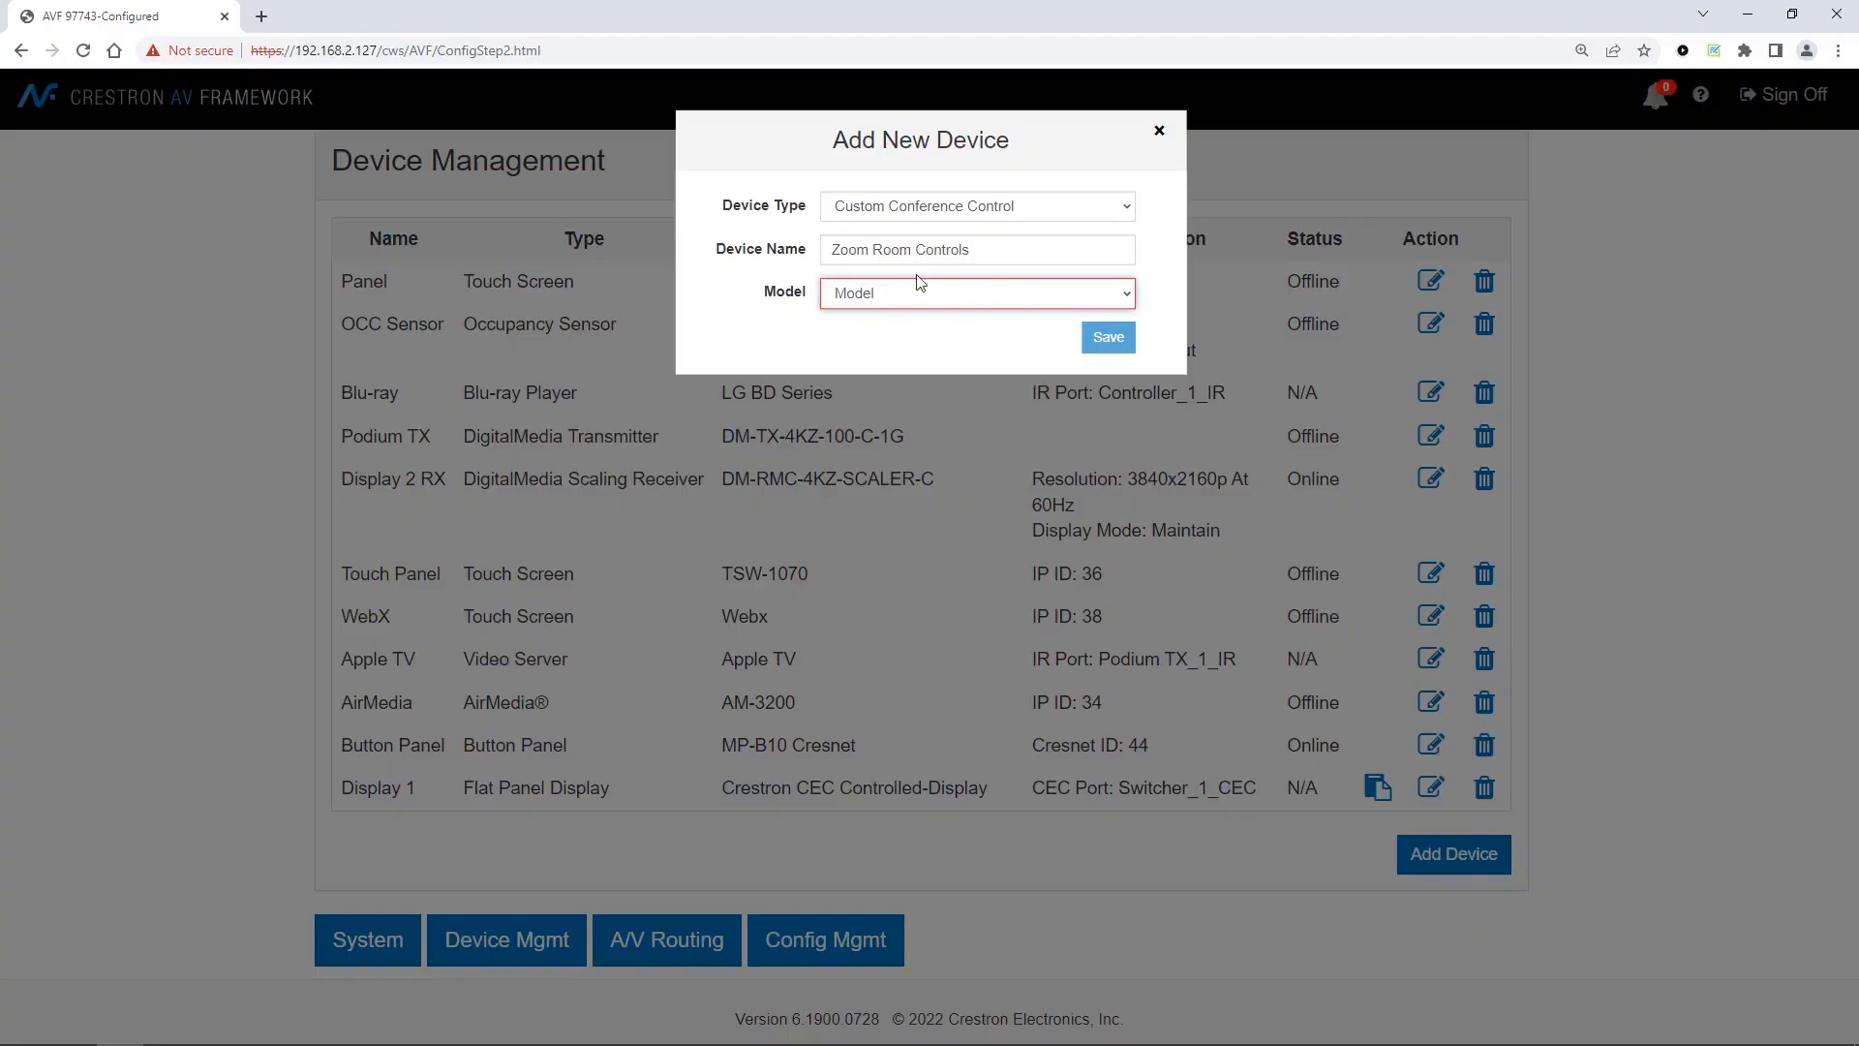
Step: Add the custom conference control device with the Zoom Room Controls model, accepting the warning that the system goes offline
left_click(925, 292)
left_click(955, 351)
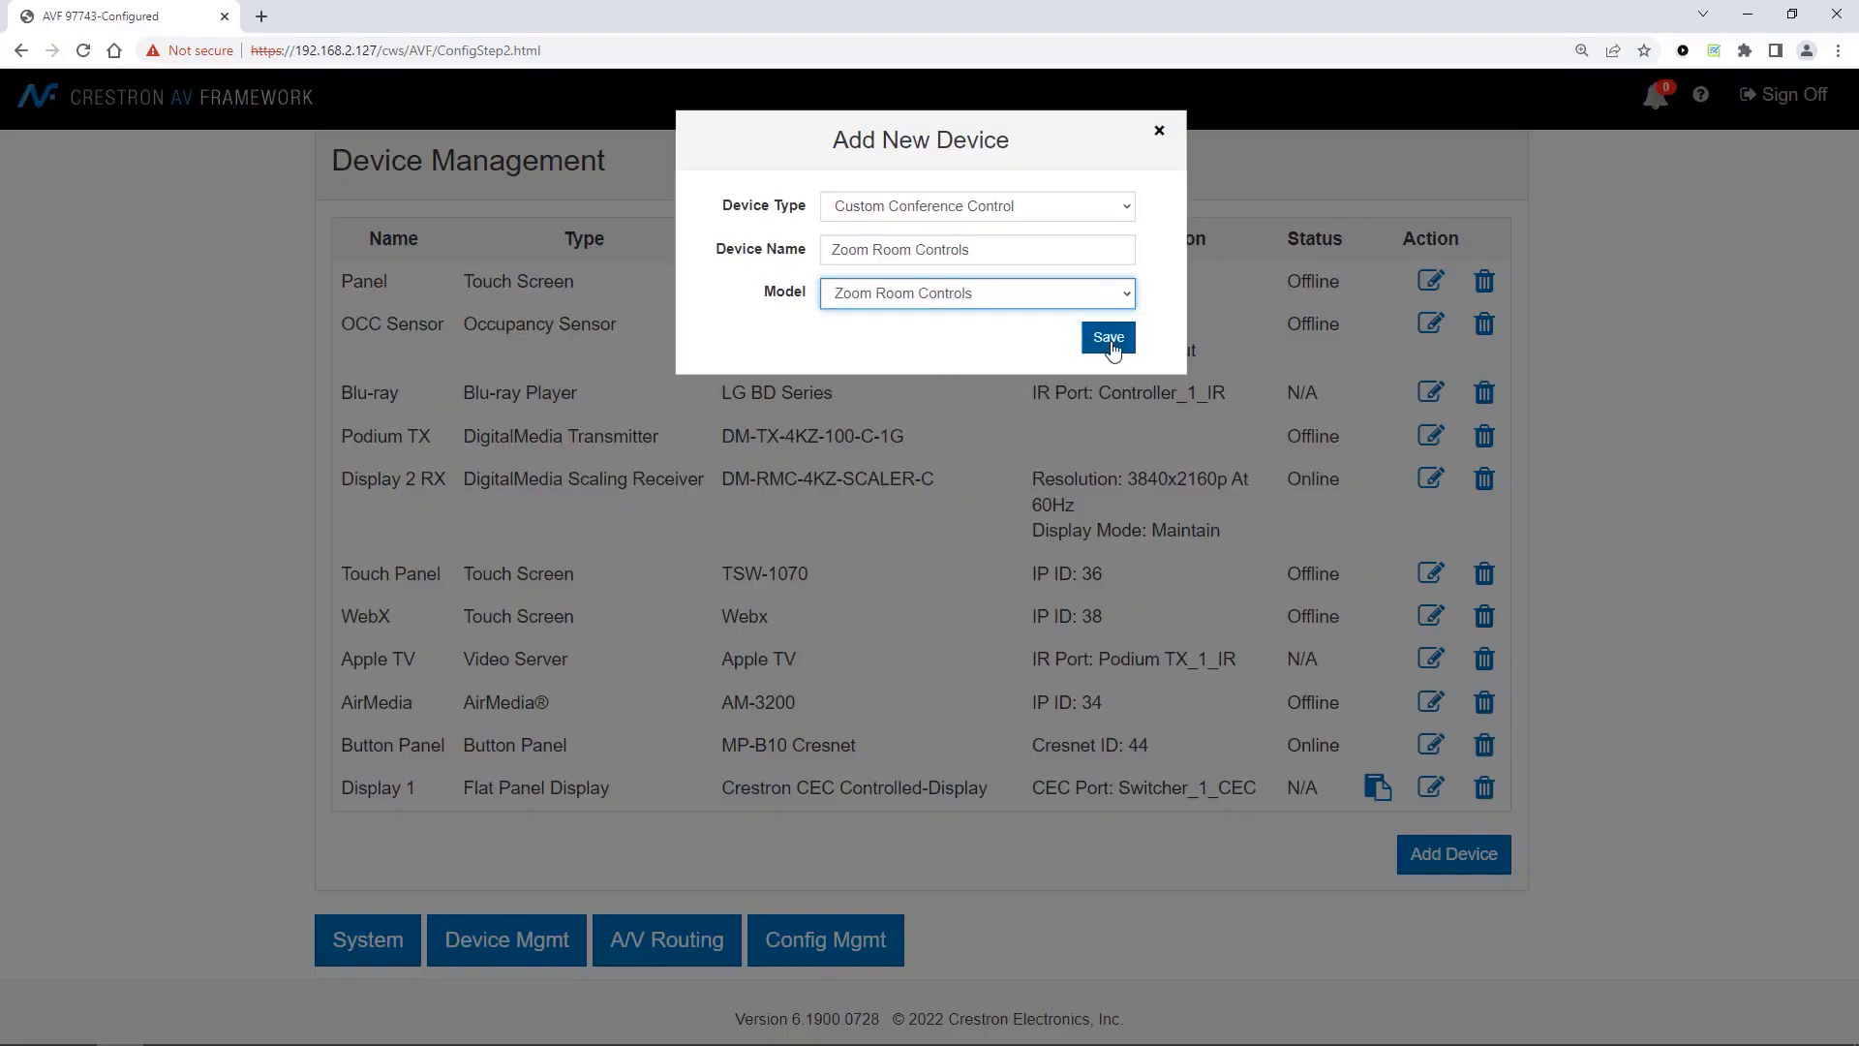
left_click(1113, 347)
left_click(1113, 348)
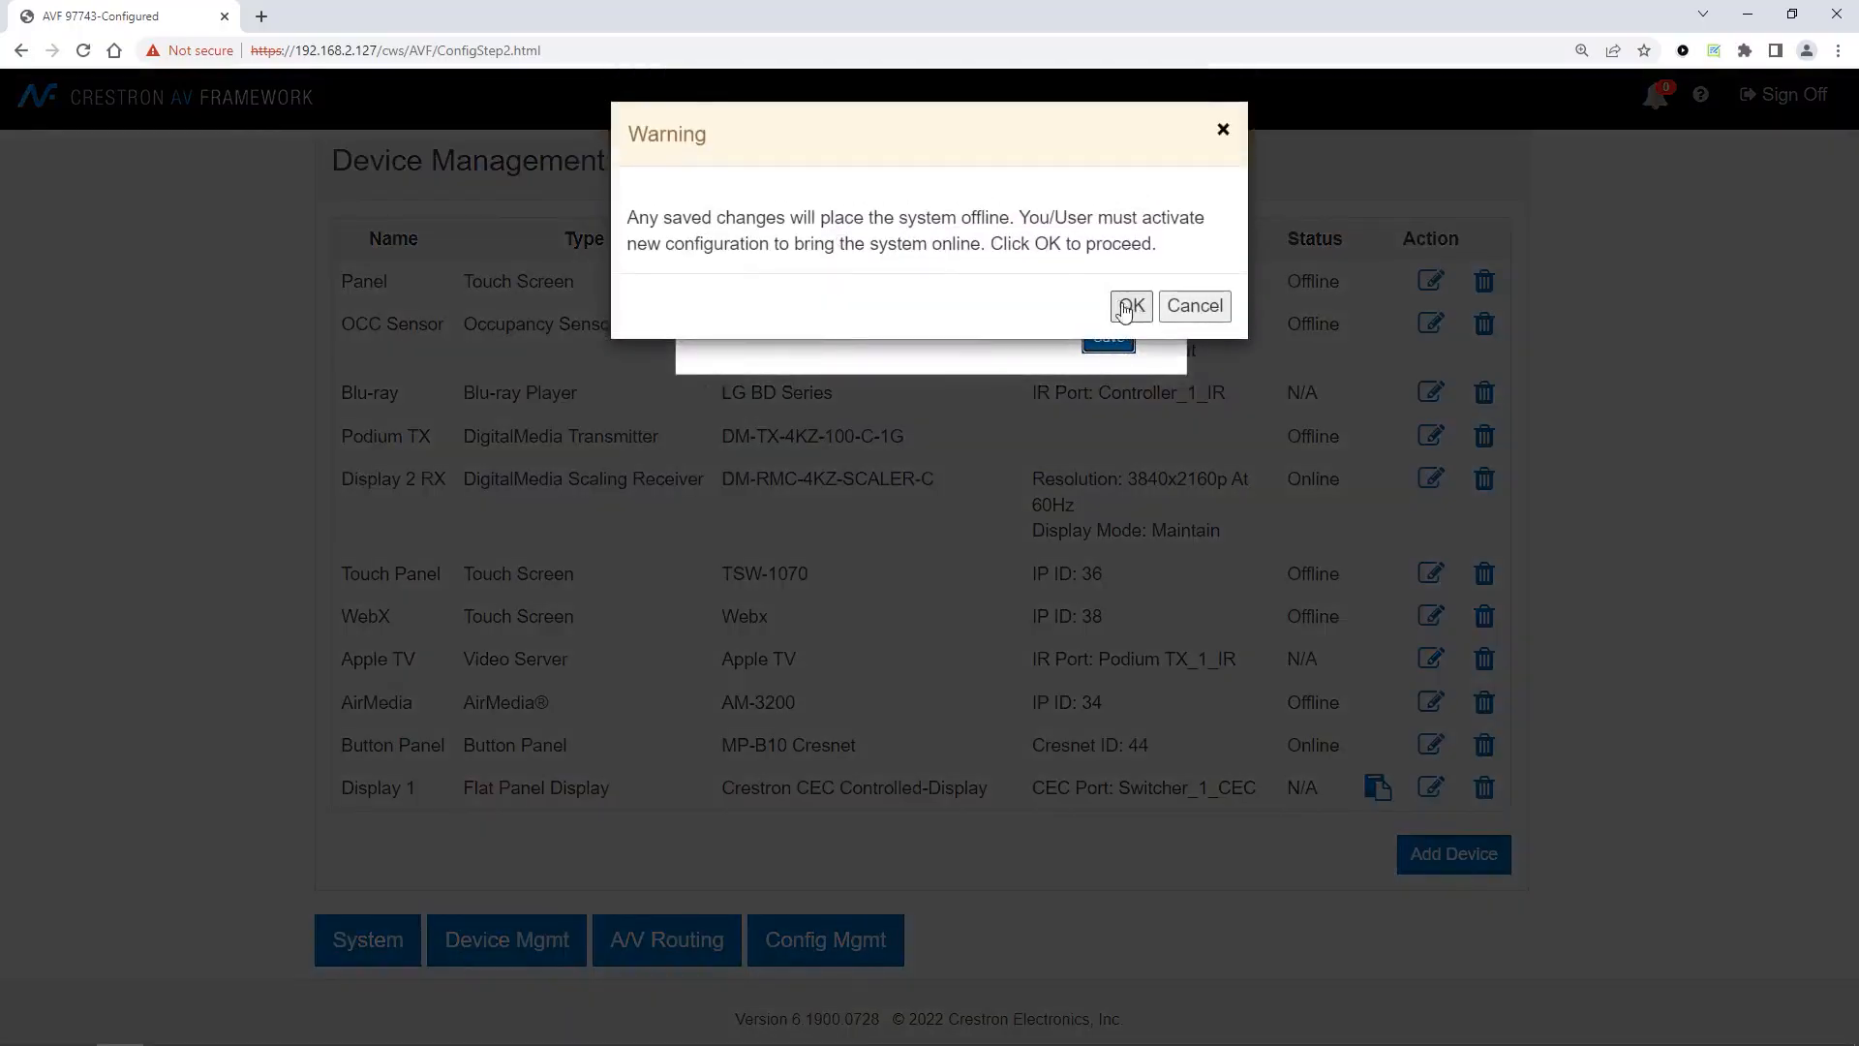
left_click(1129, 306)
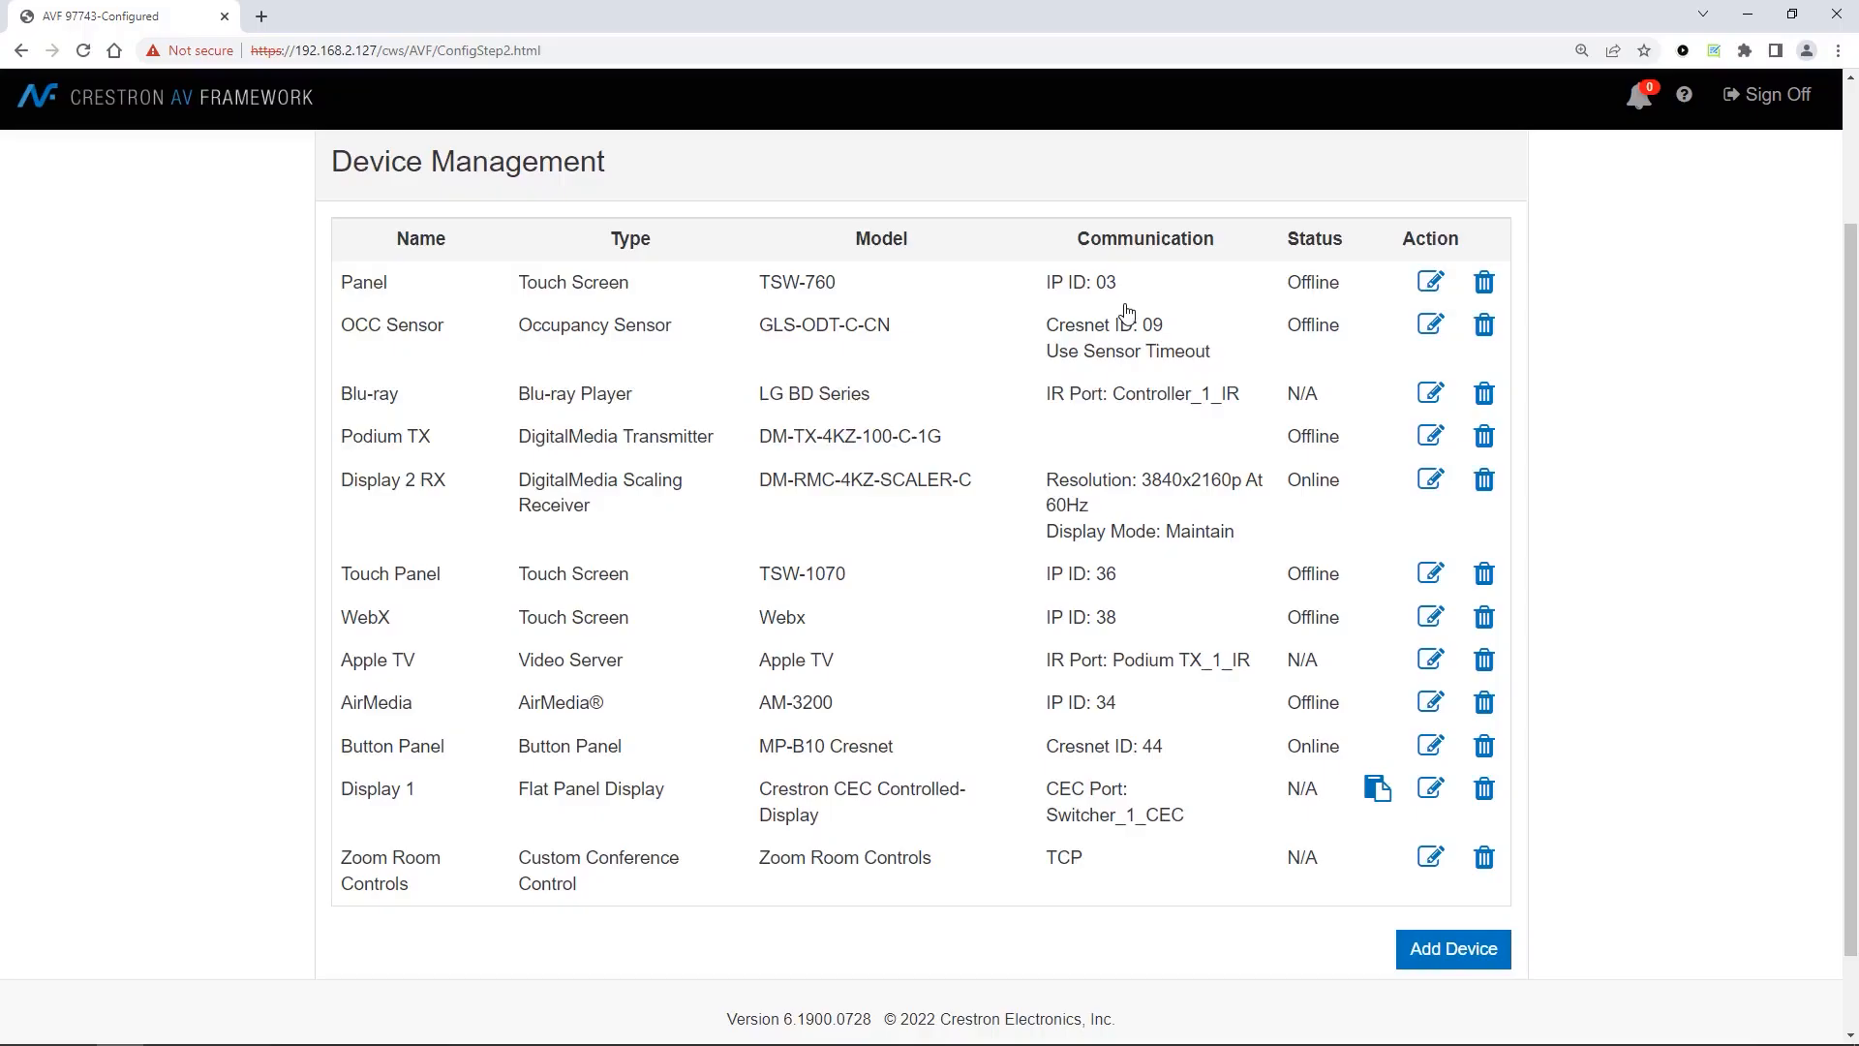
Step: Open the Zoom Room Controls device's configuration and choose Manual as its routing mode
left_click(363, 877)
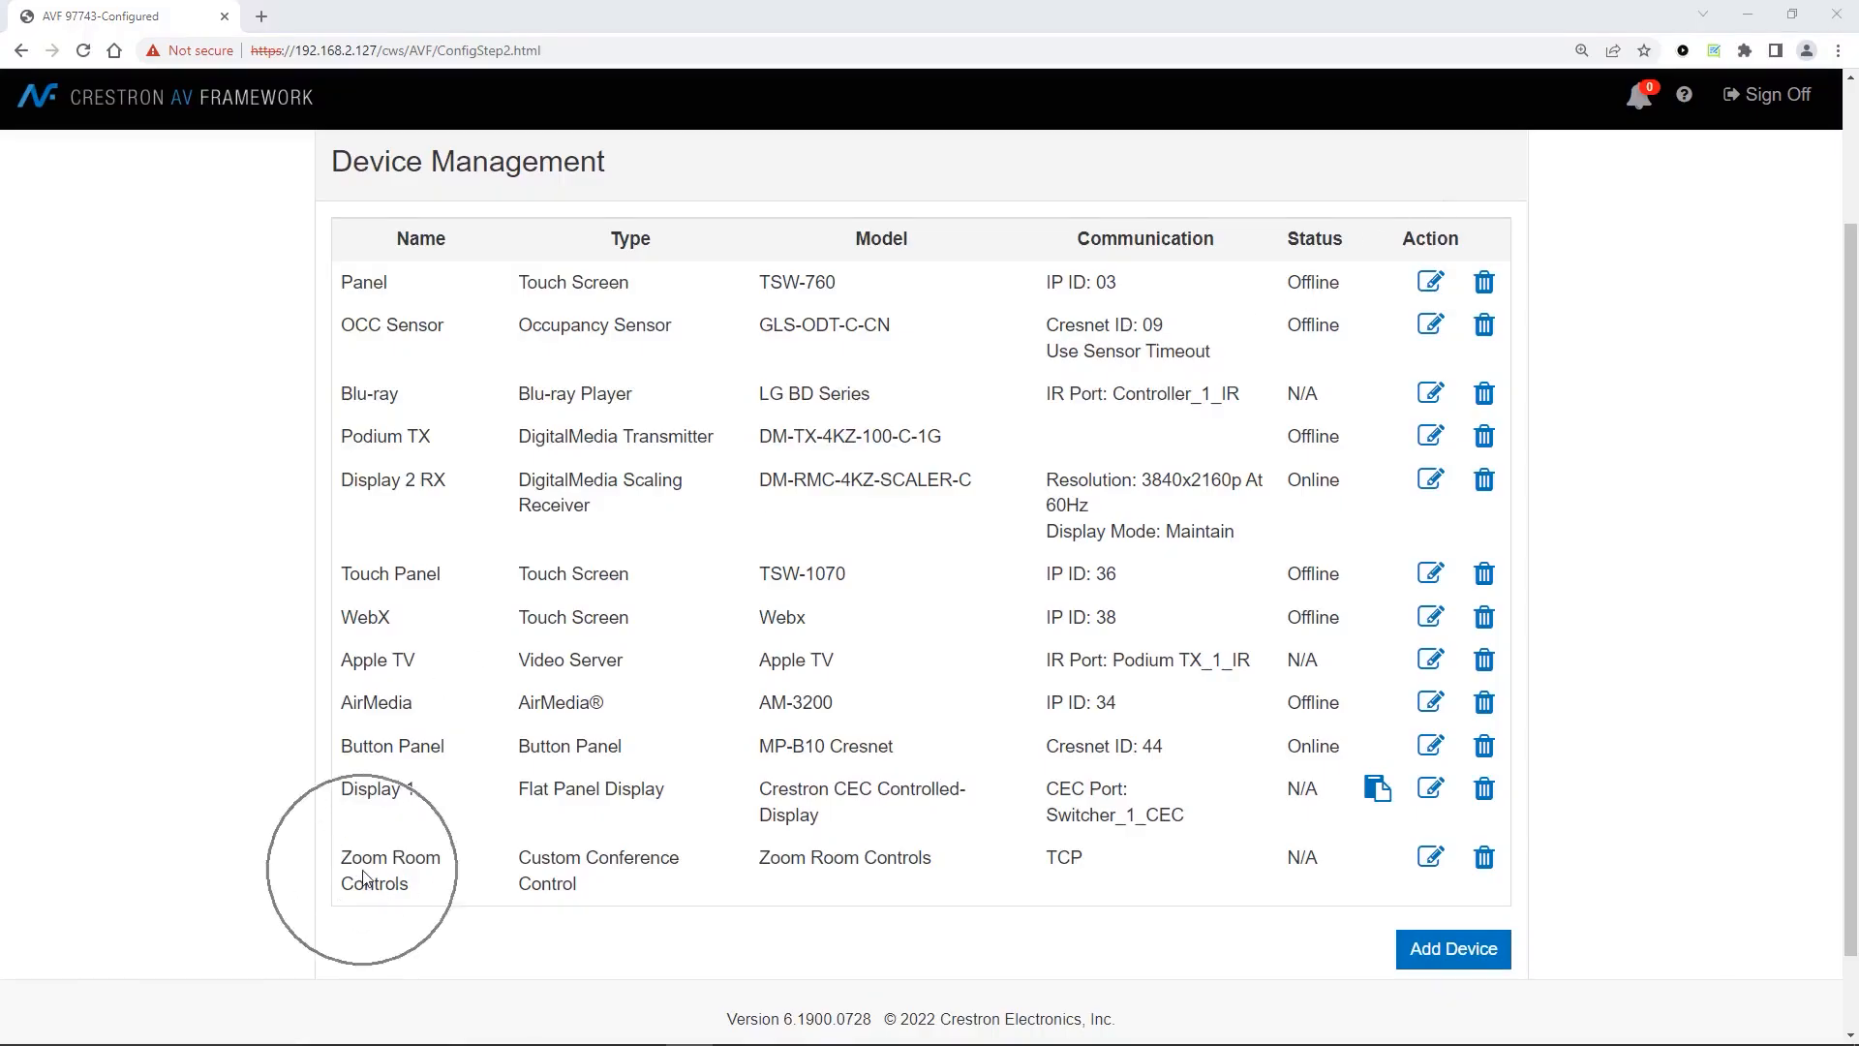
left_click(1431, 865)
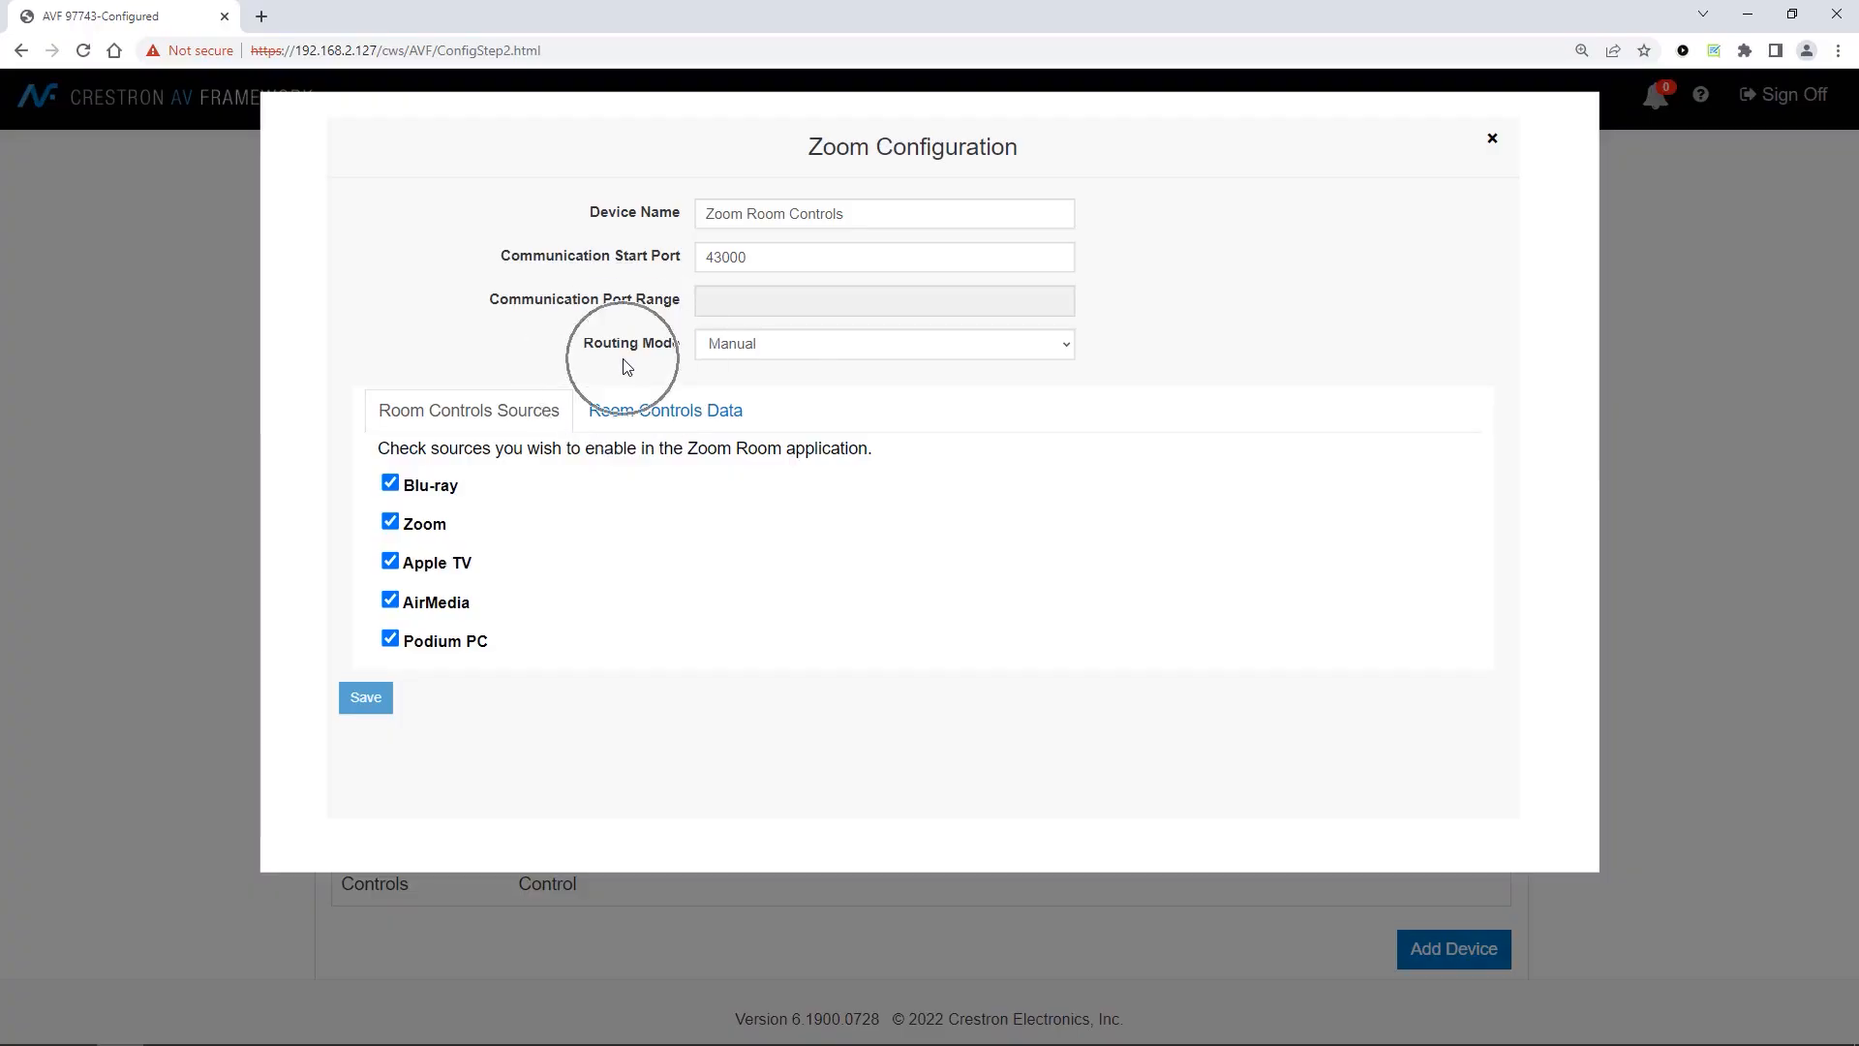
left_click(825, 351)
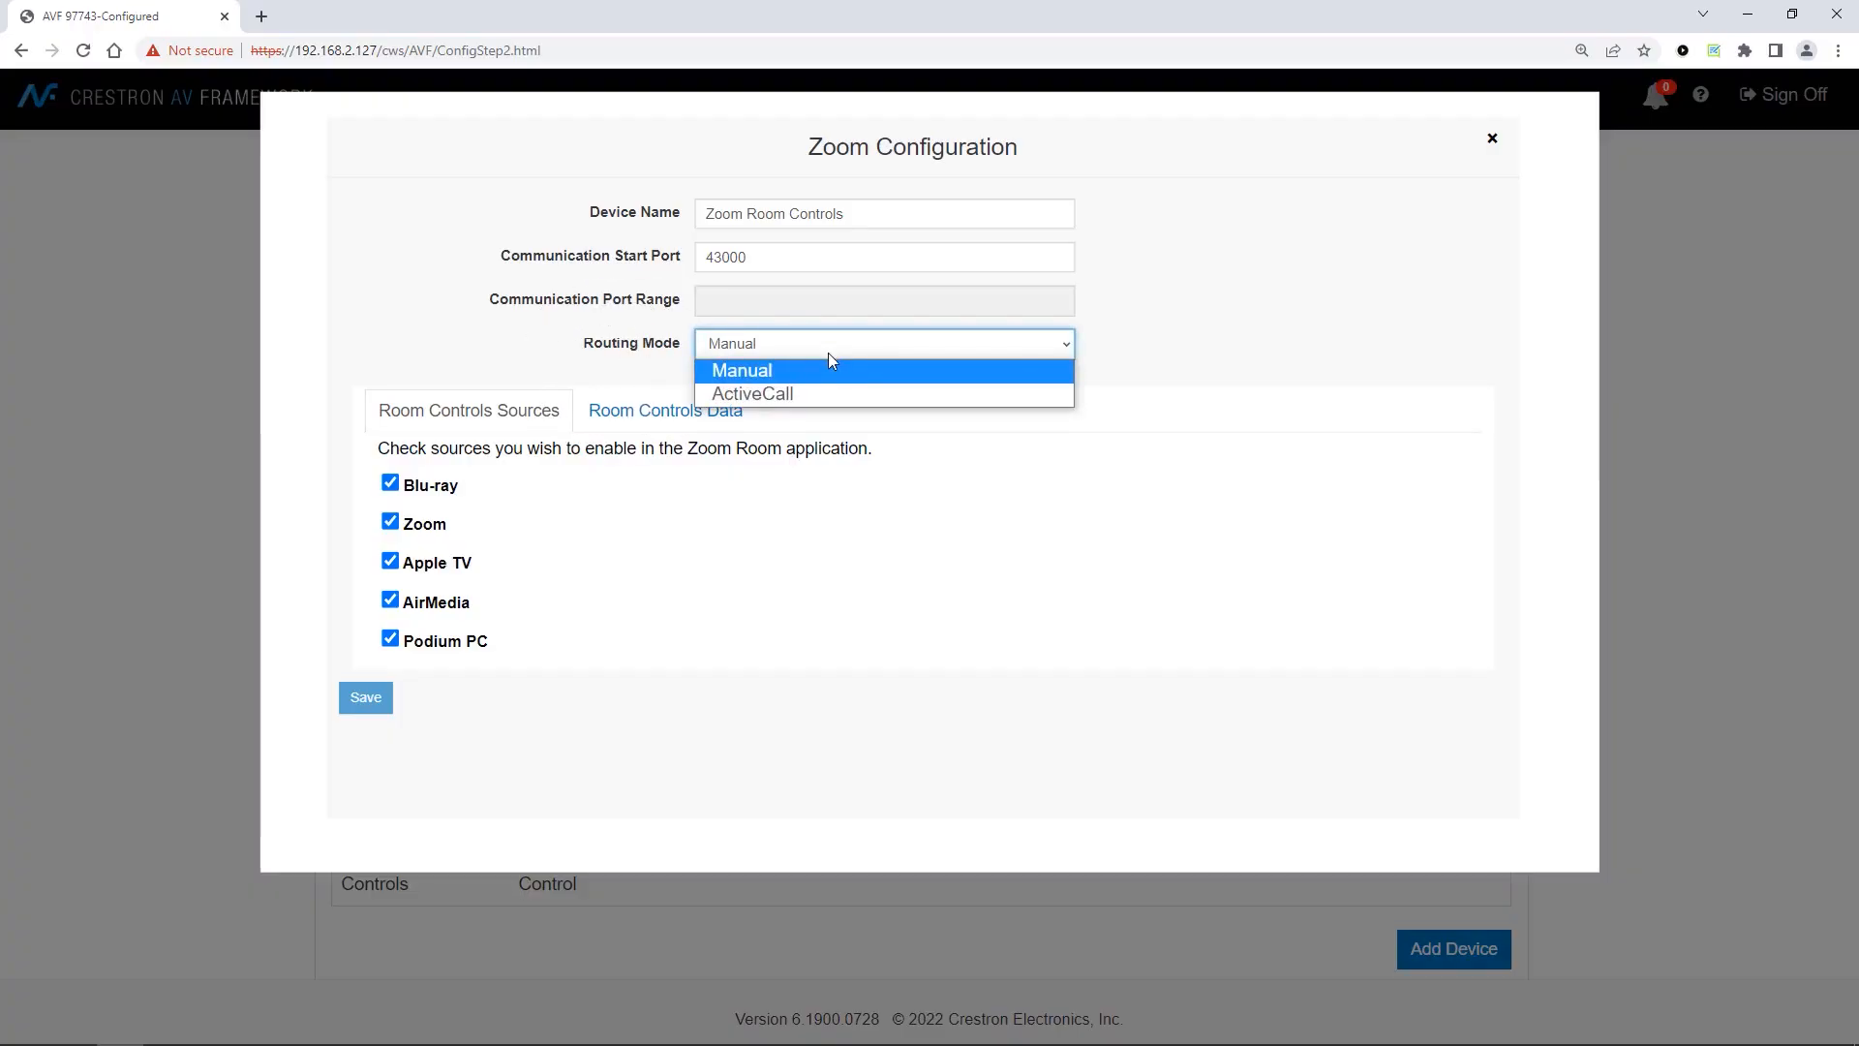
left_click(896, 376)
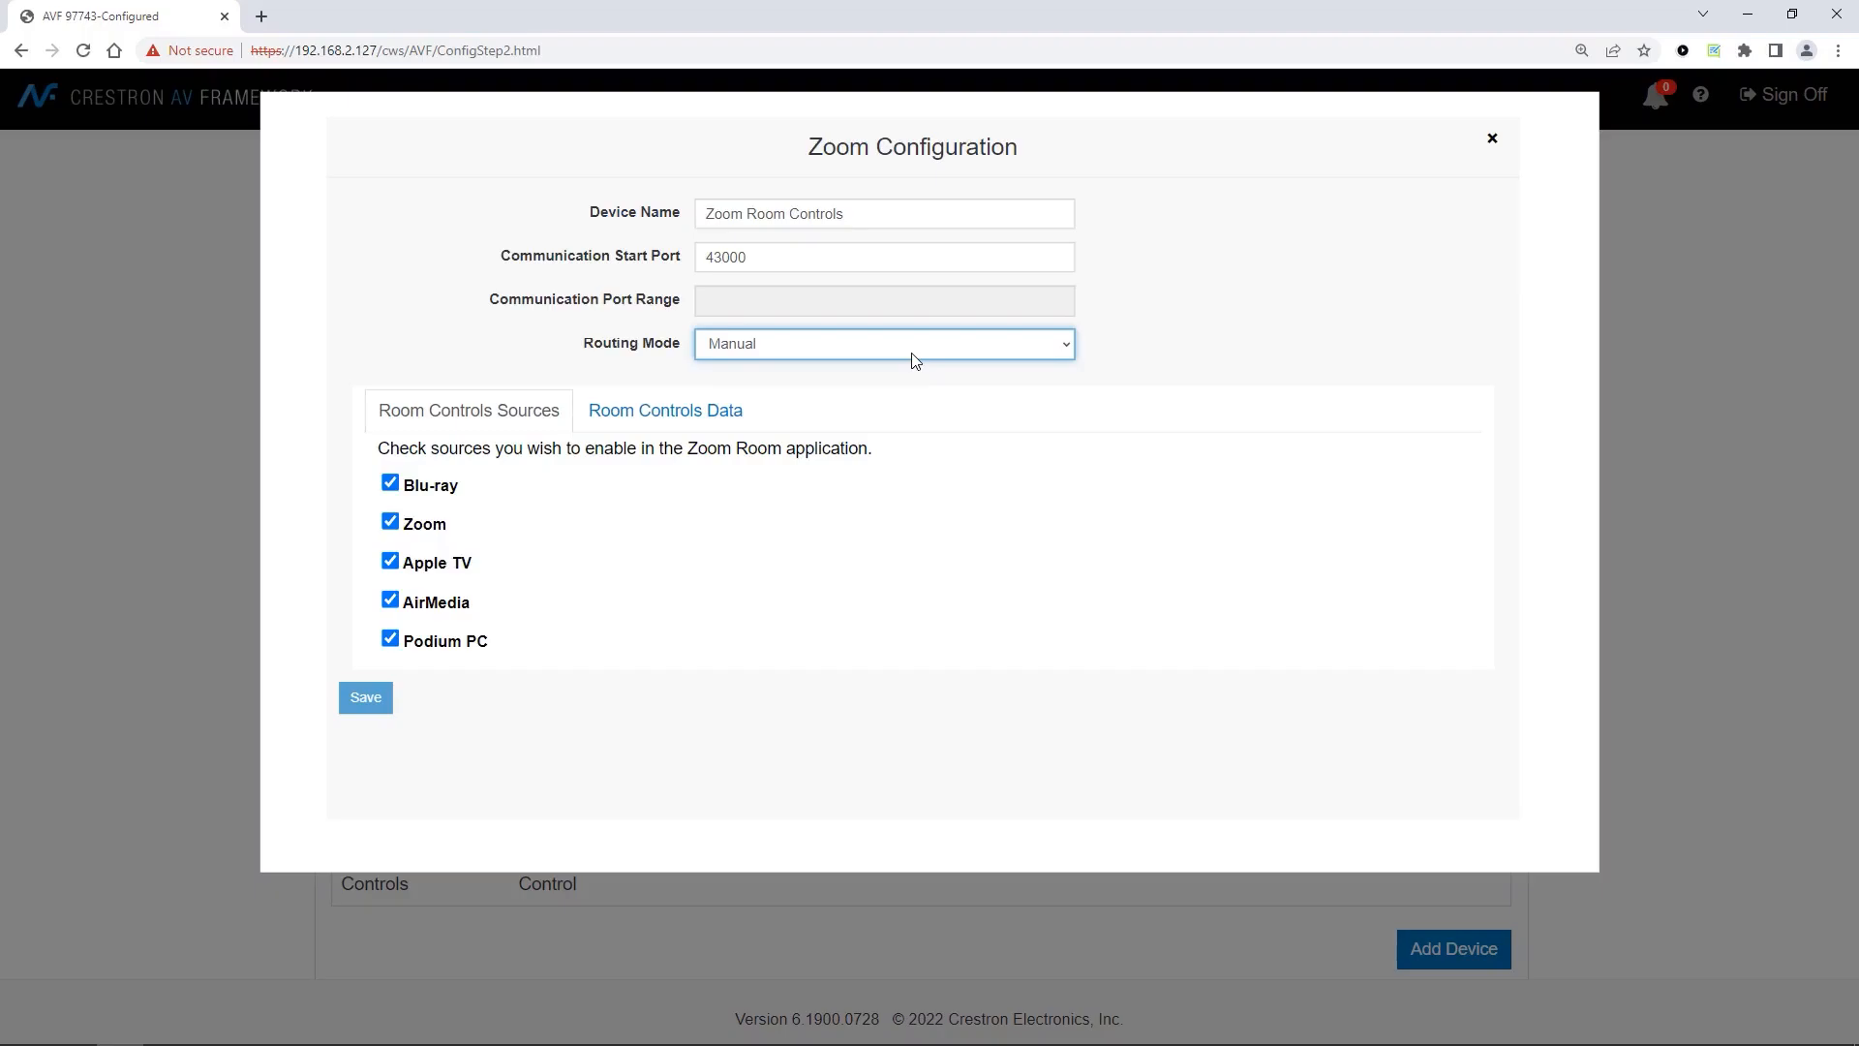
Step: Try the ActiveCall routing mode and return the setting to Manual
left_click(911, 352)
left_click(899, 389)
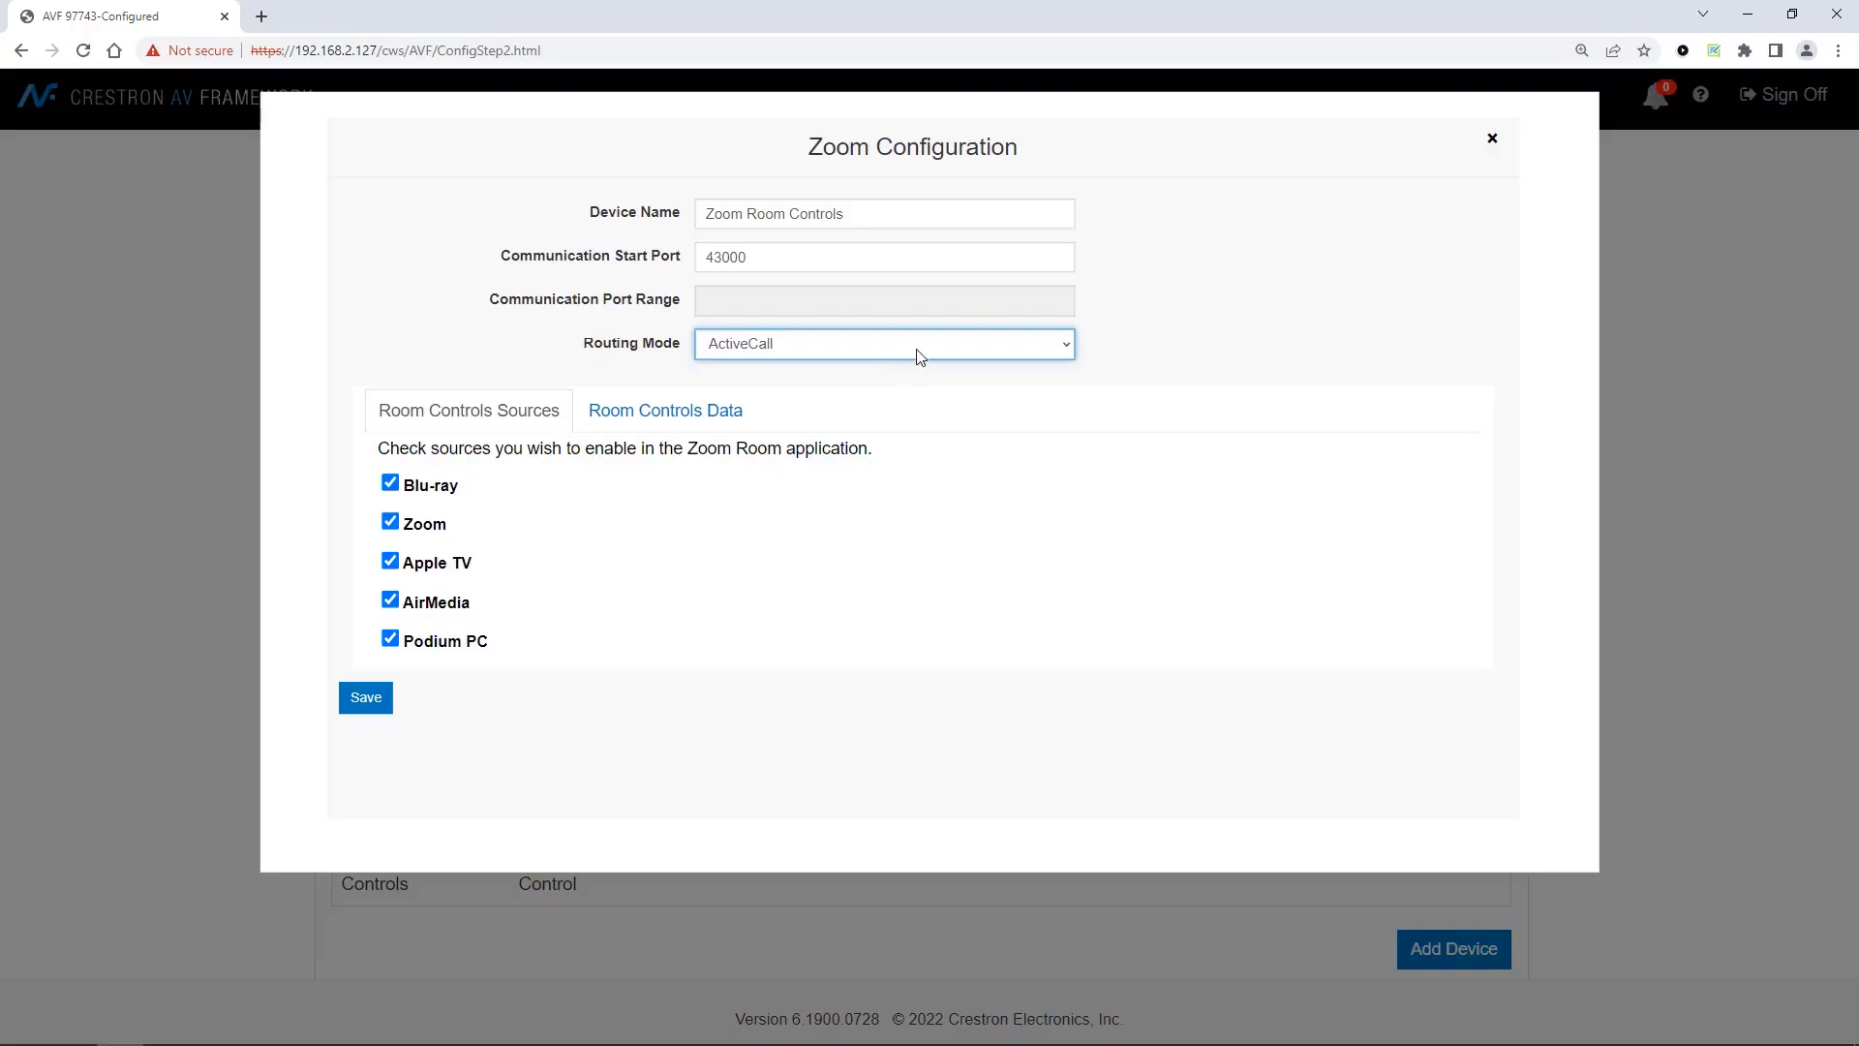
left_click(918, 356)
left_click(908, 368)
Step: View the Room Controls Data, save the Zoom configuration, and activate the new system configuration
left_click(687, 415)
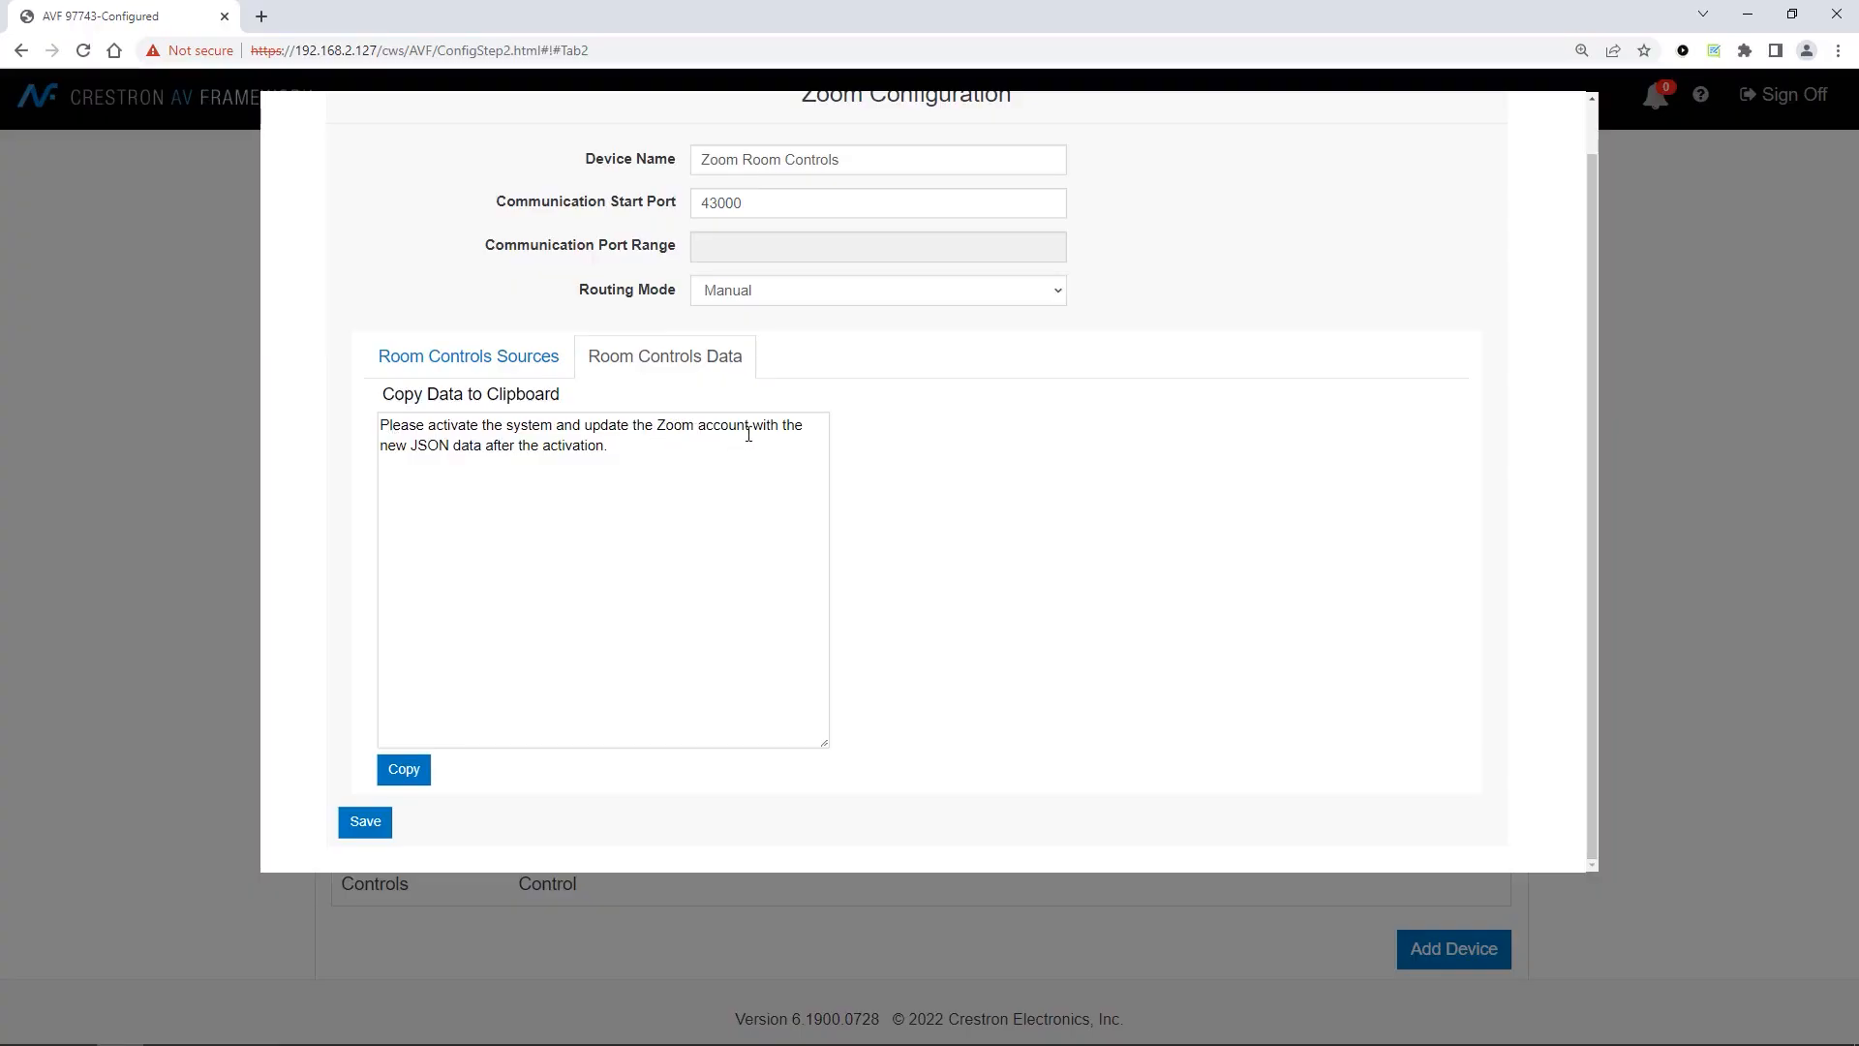
left_click(381, 825)
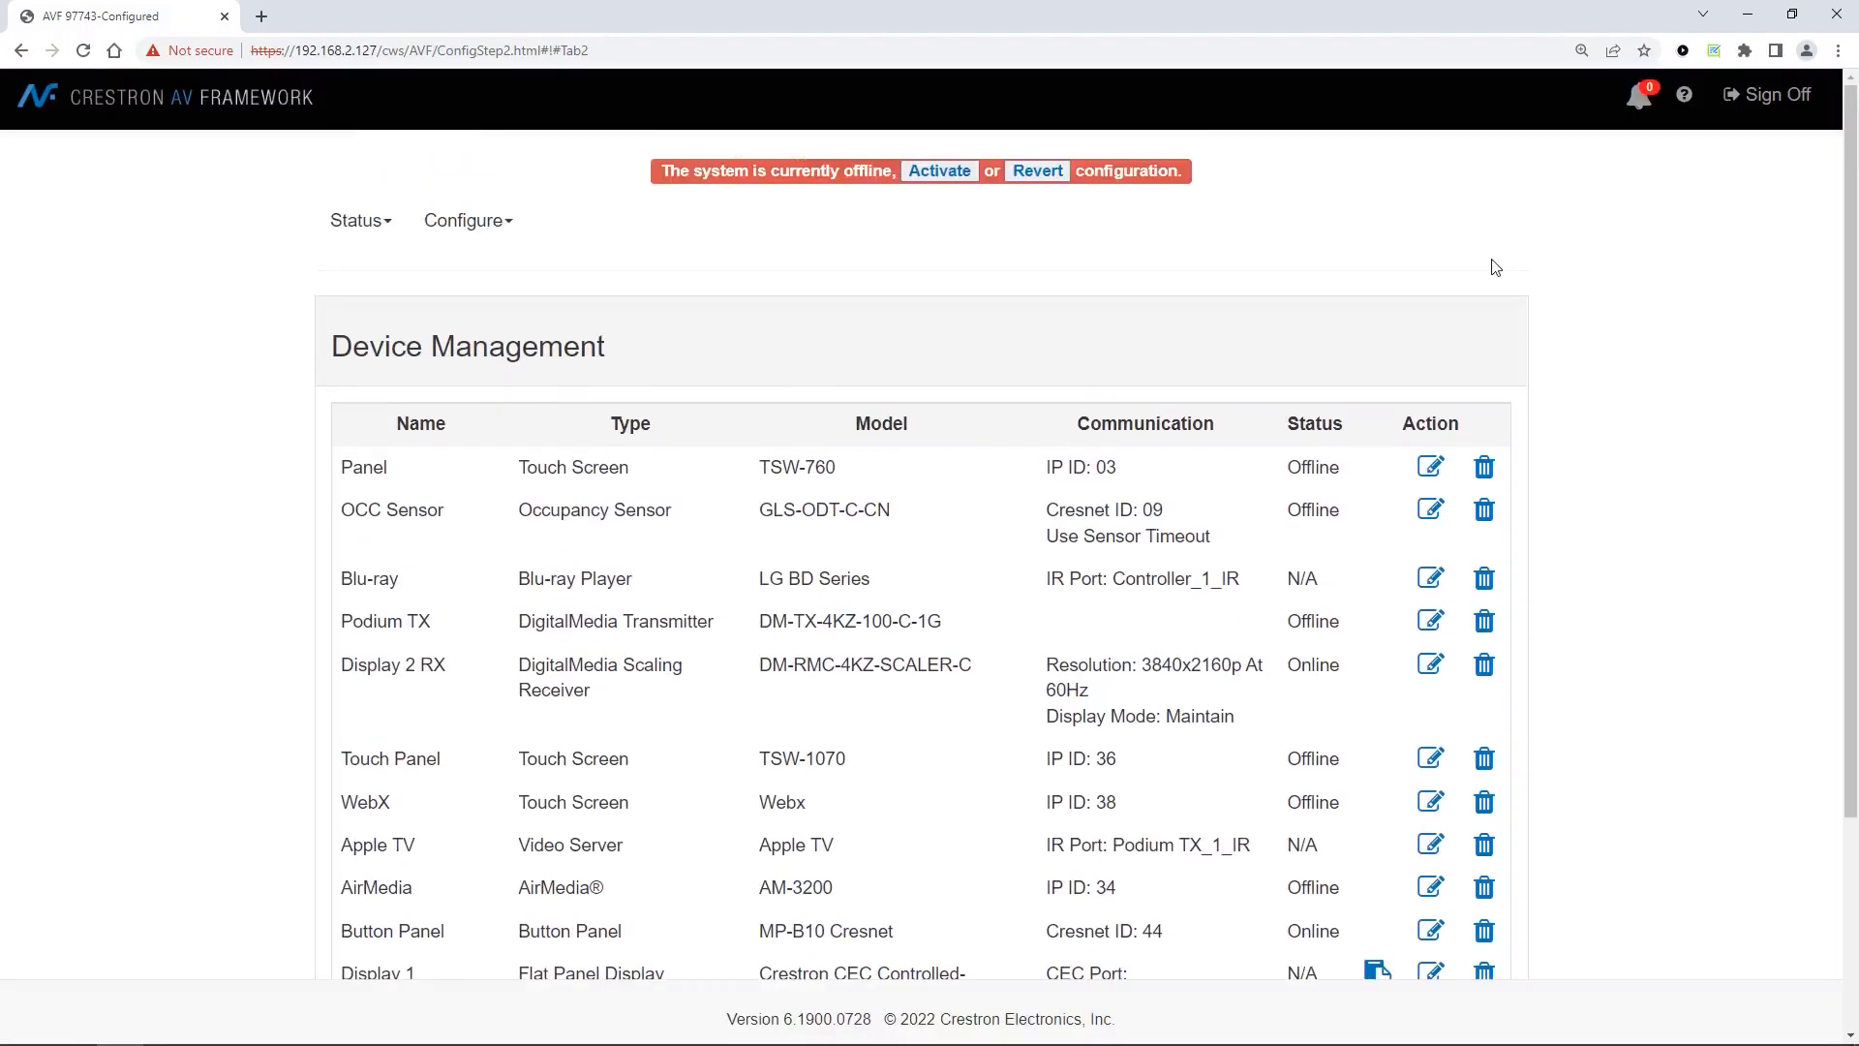
left_click(936, 173)
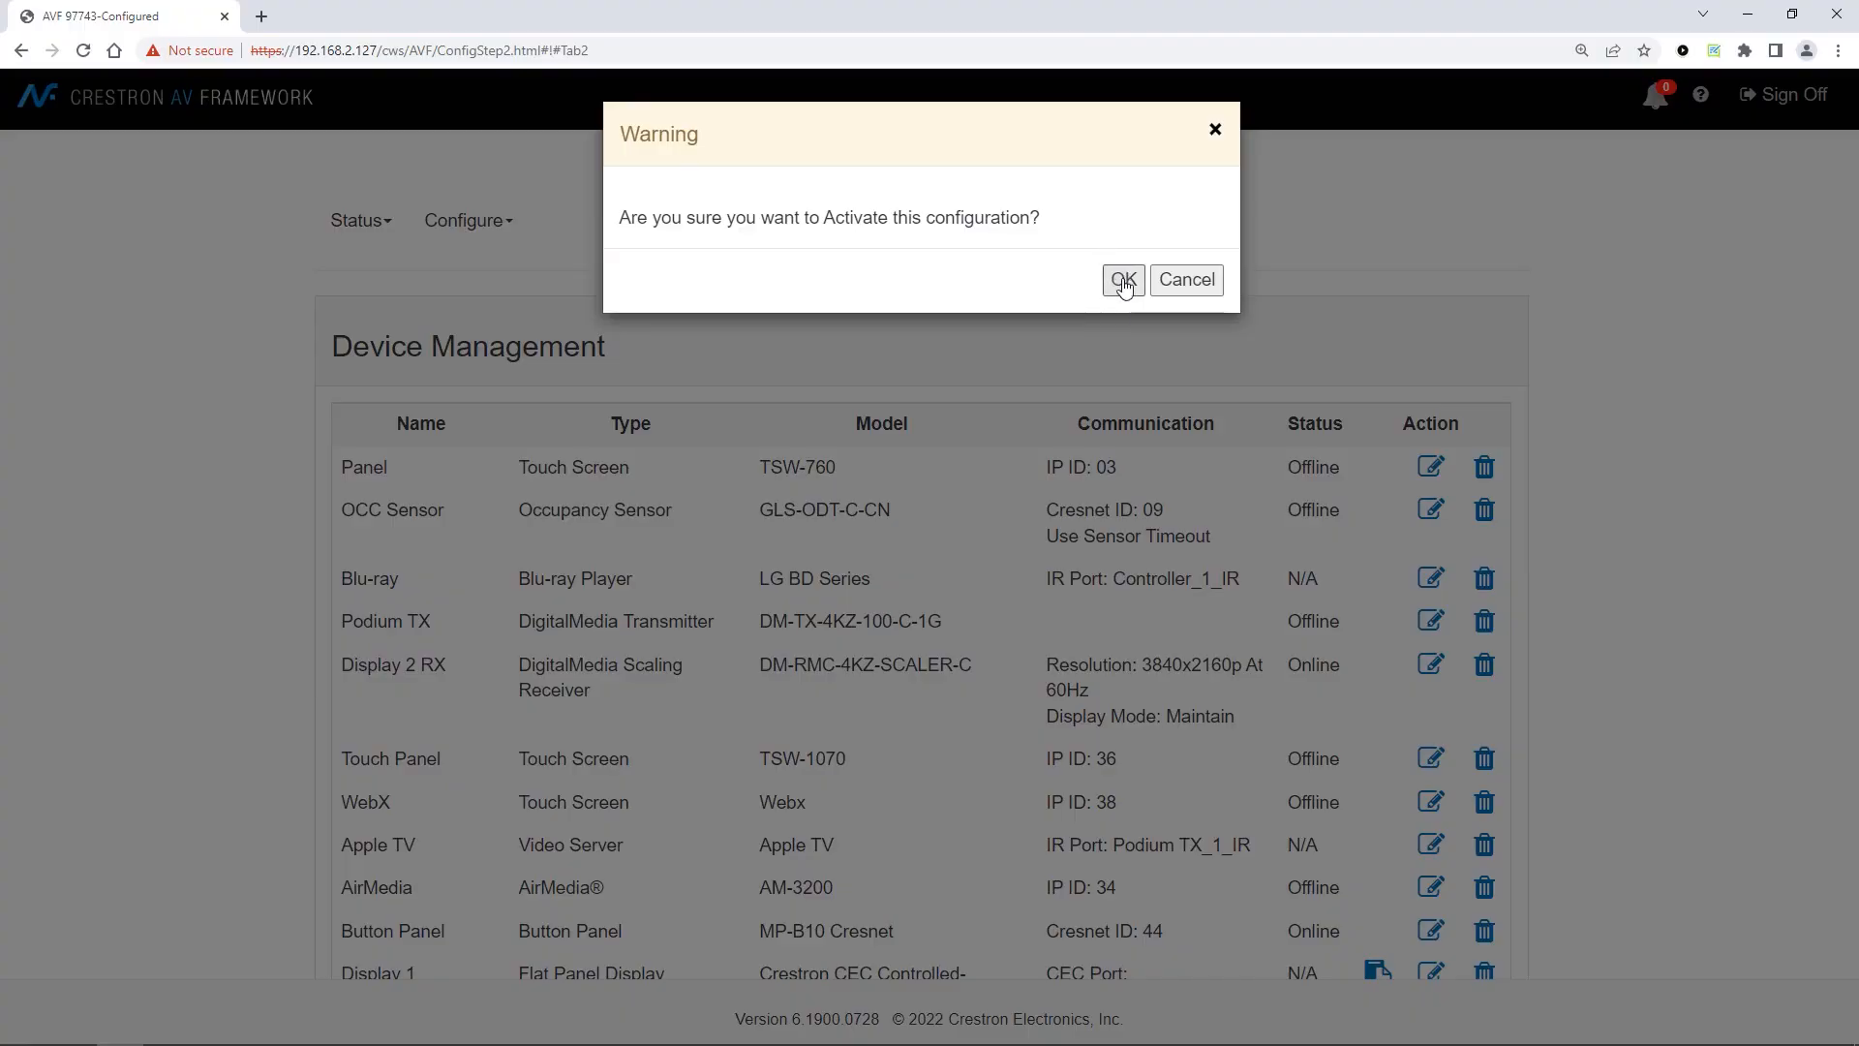
left_click(1123, 281)
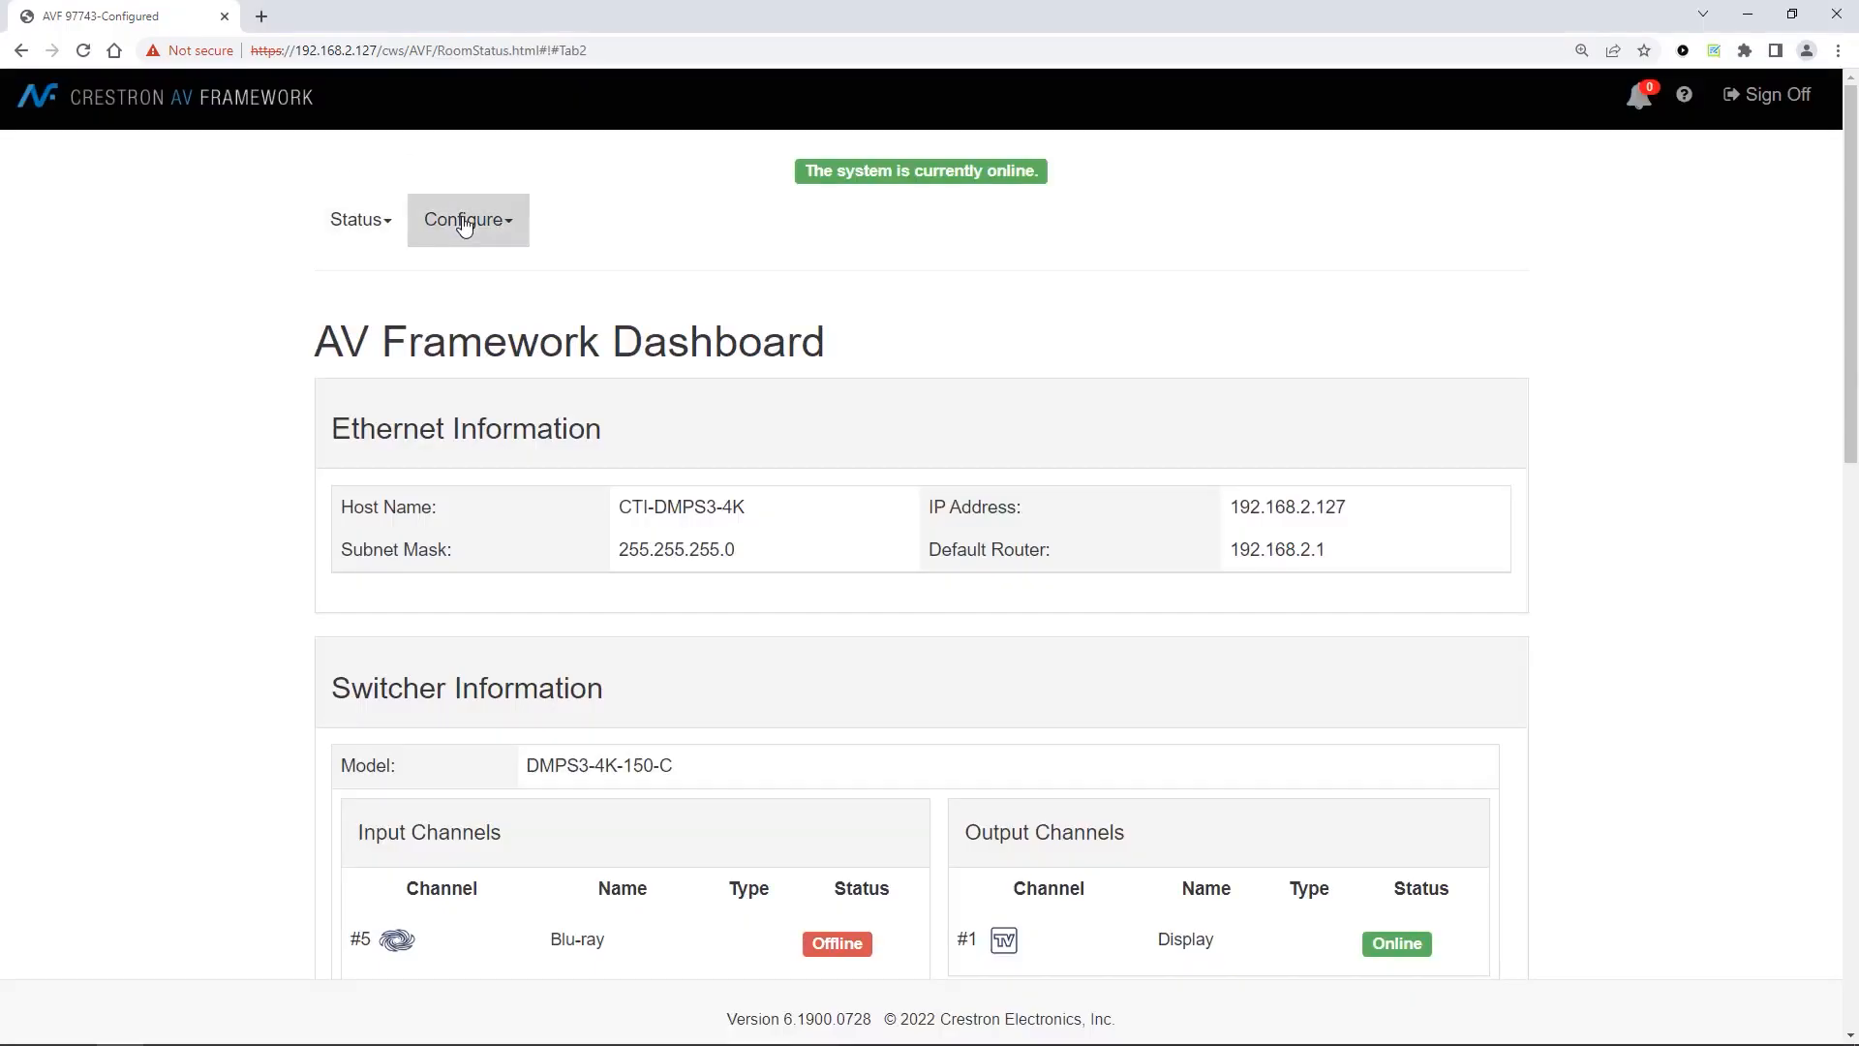
Step: Reopen the Zoom Room Controls configuration in Device Management and copy its Room Controls Data to the clipboard
left_click(464, 223)
left_click(539, 299)
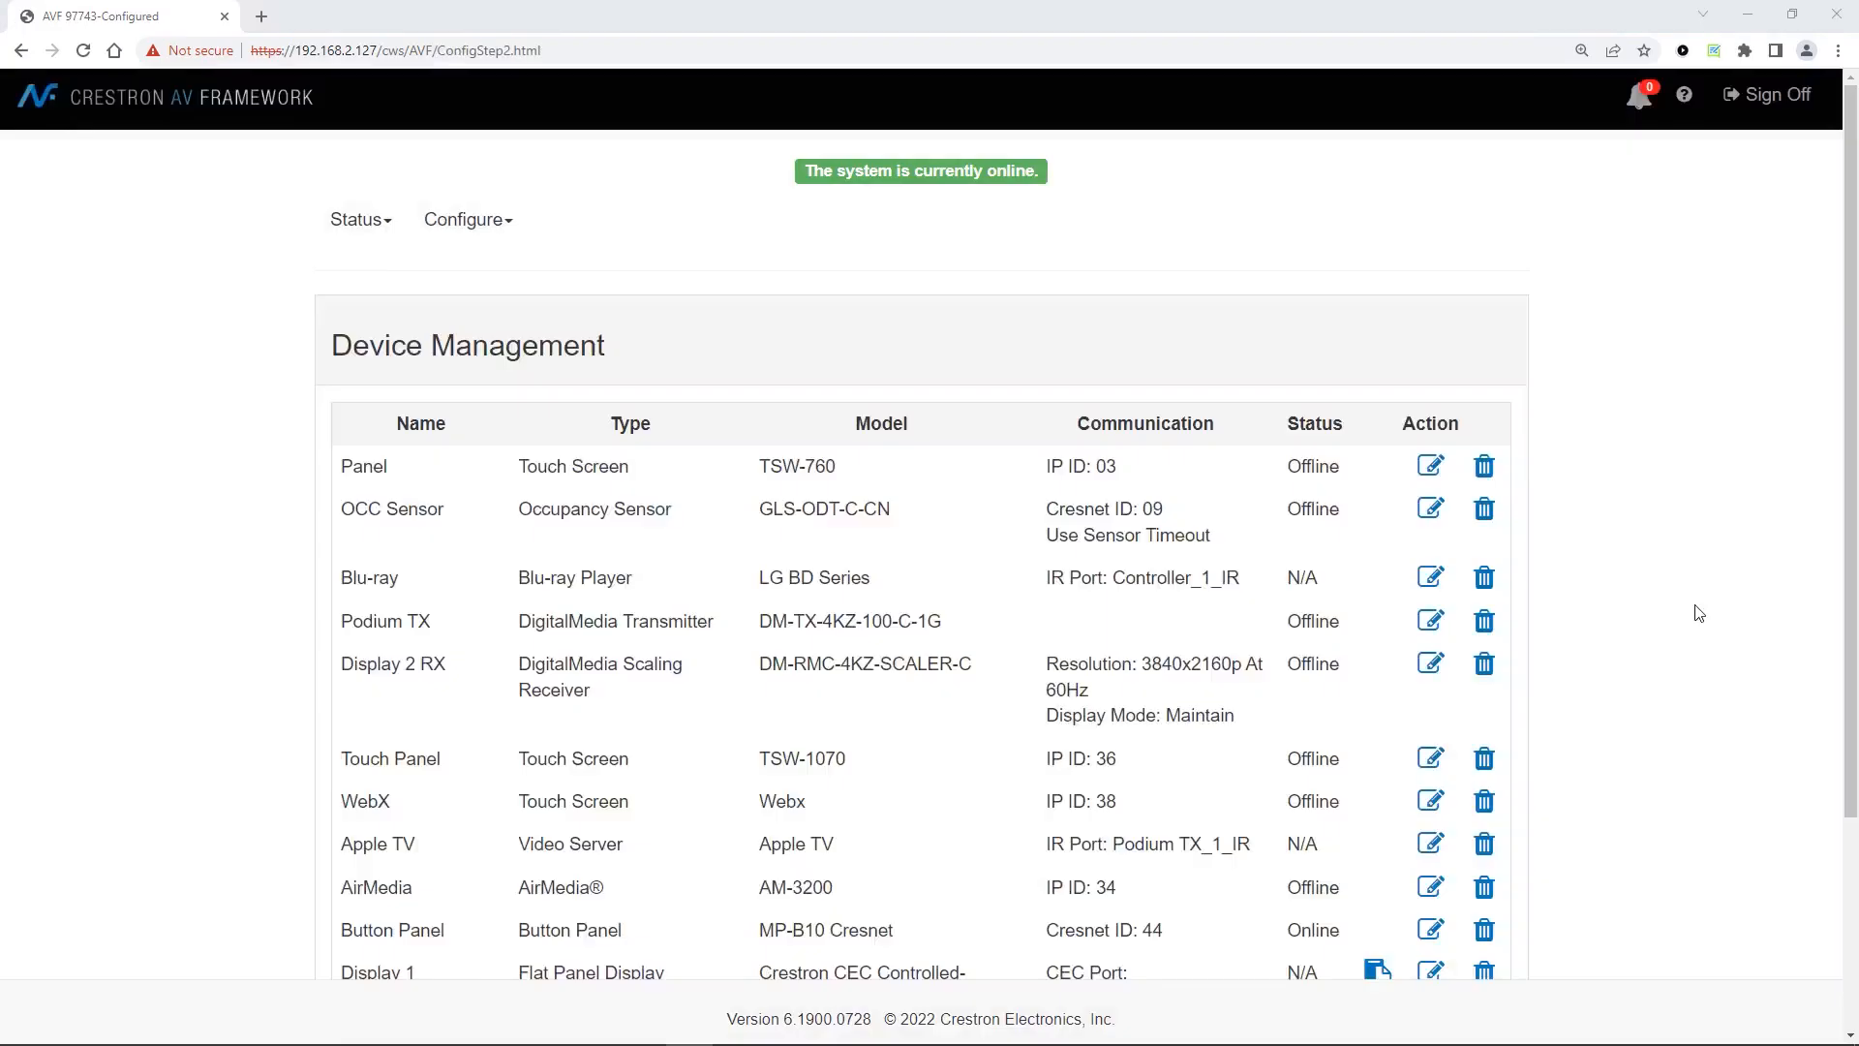
scroll(1693, 610, "down", 3)
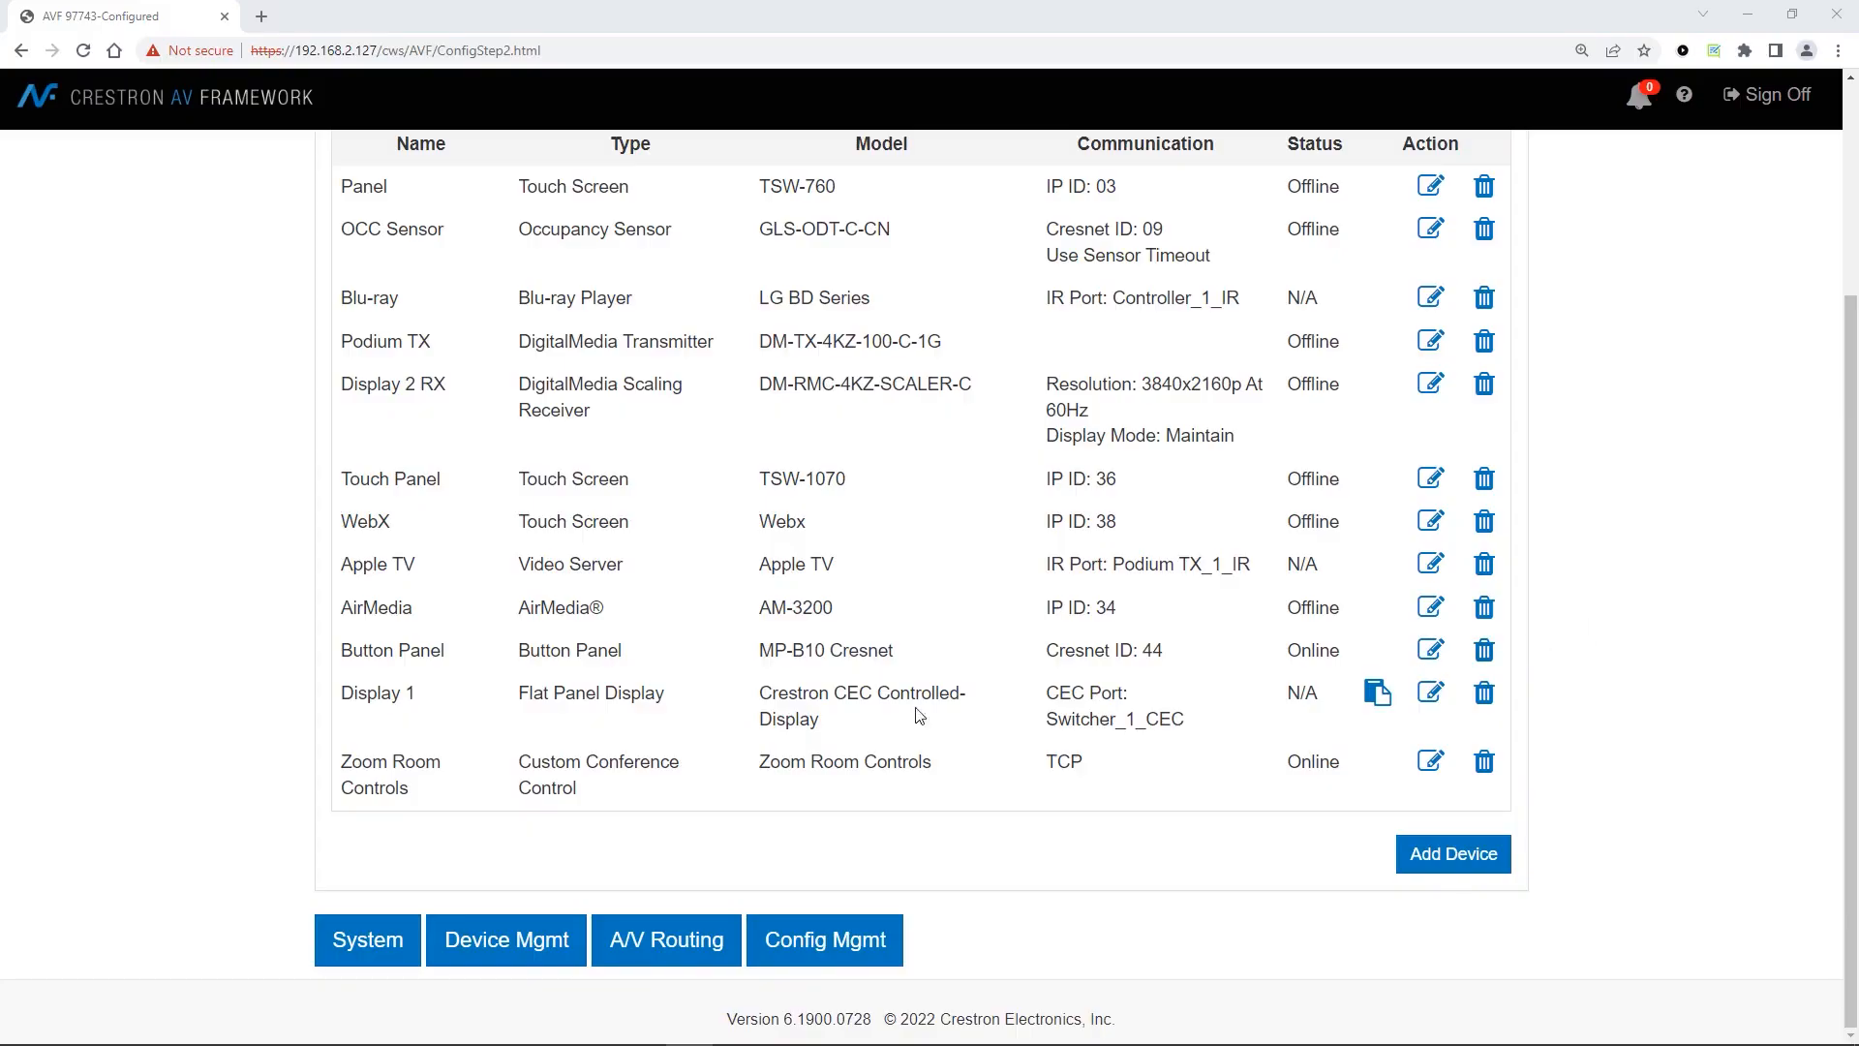
left_click(374, 810)
left_click(1430, 770)
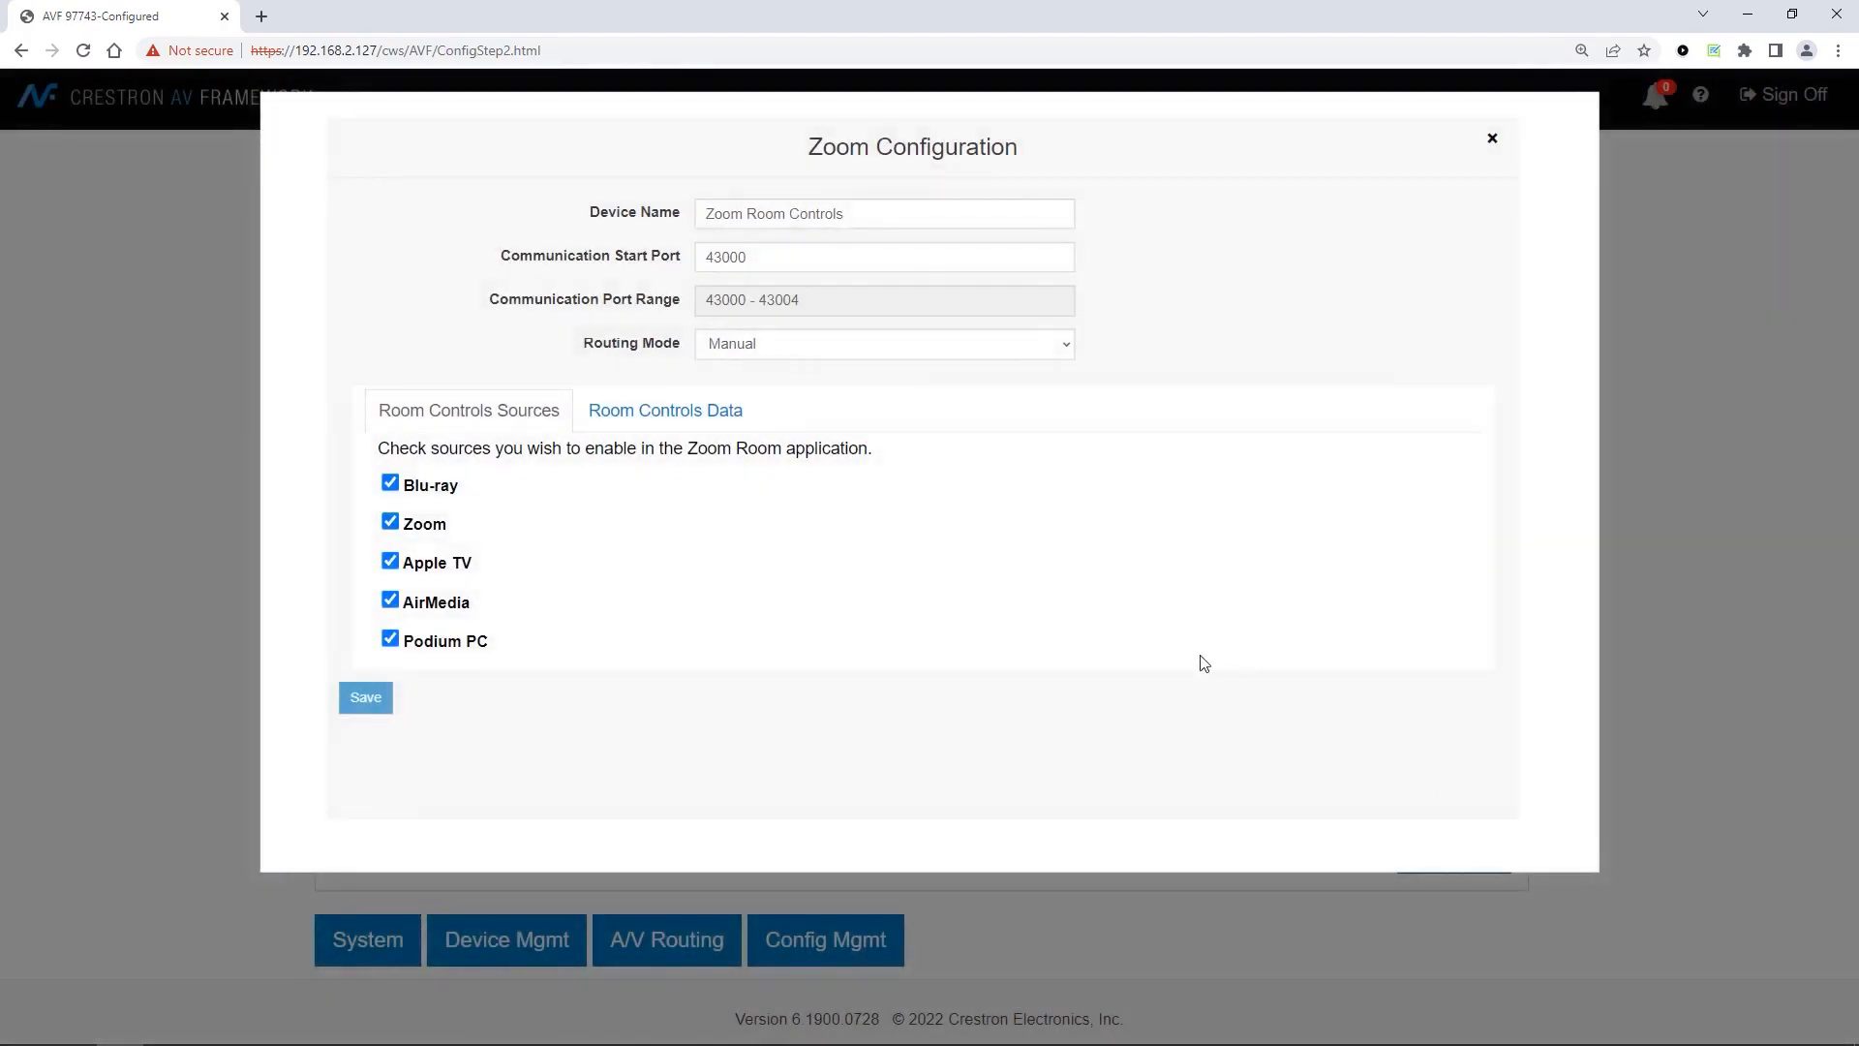
left_click(637, 429)
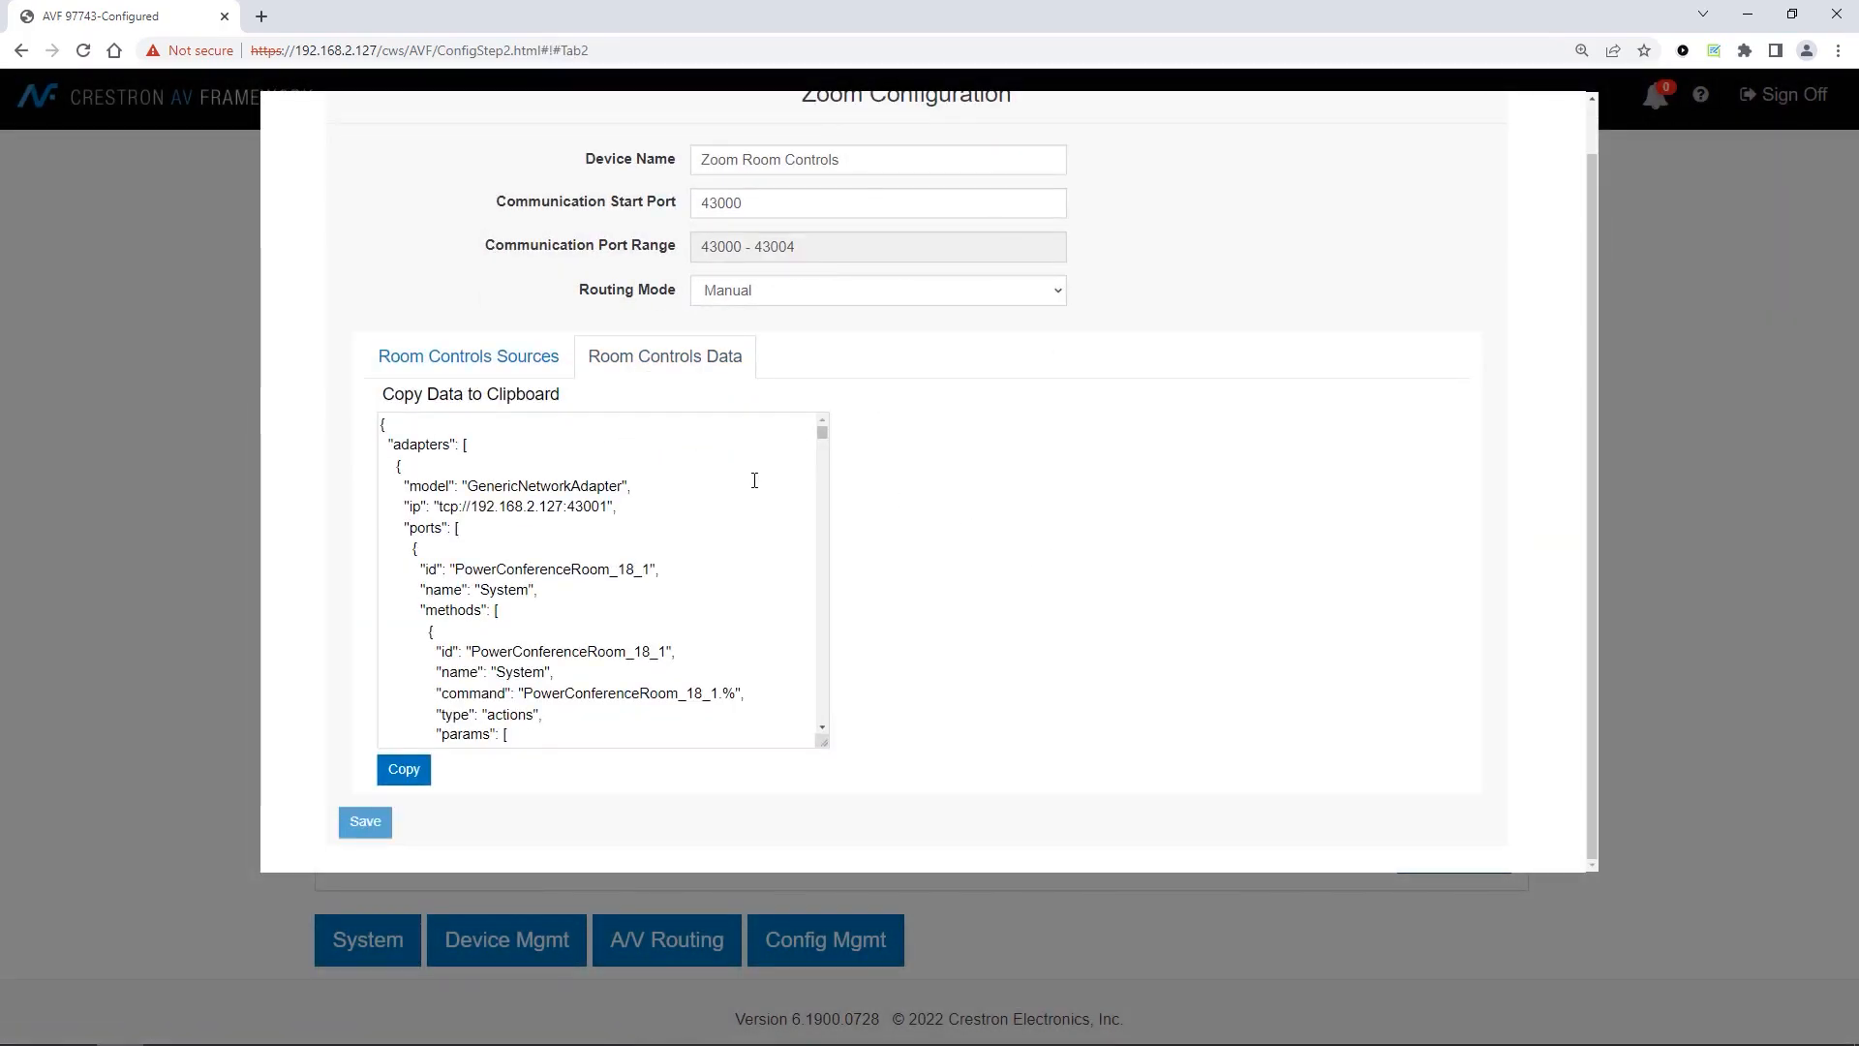
left_click(426, 770)
left_click(426, 770)
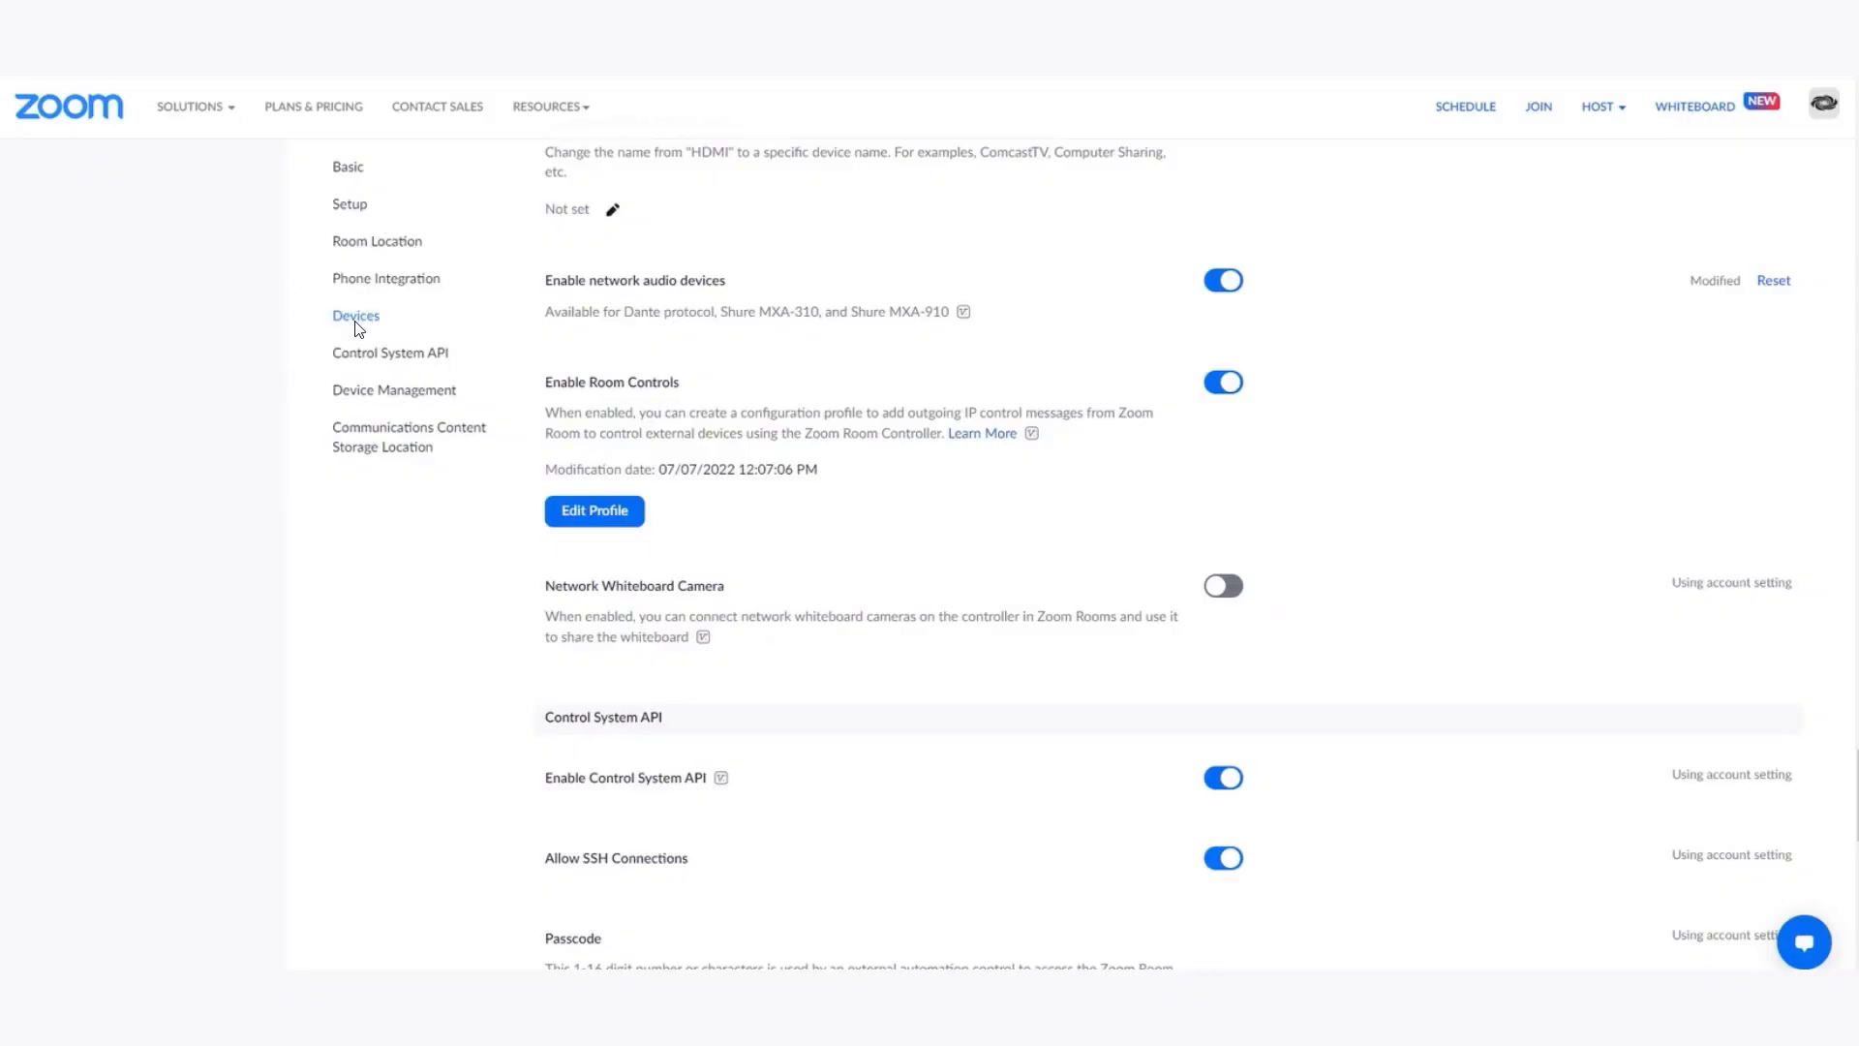
Step: Switch to the Zoom web portal, replace the Room Controls profile in the Devices settings with the copied JSON data, and save it
left_click(356, 323)
left_click(601, 520)
left_click(599, 520)
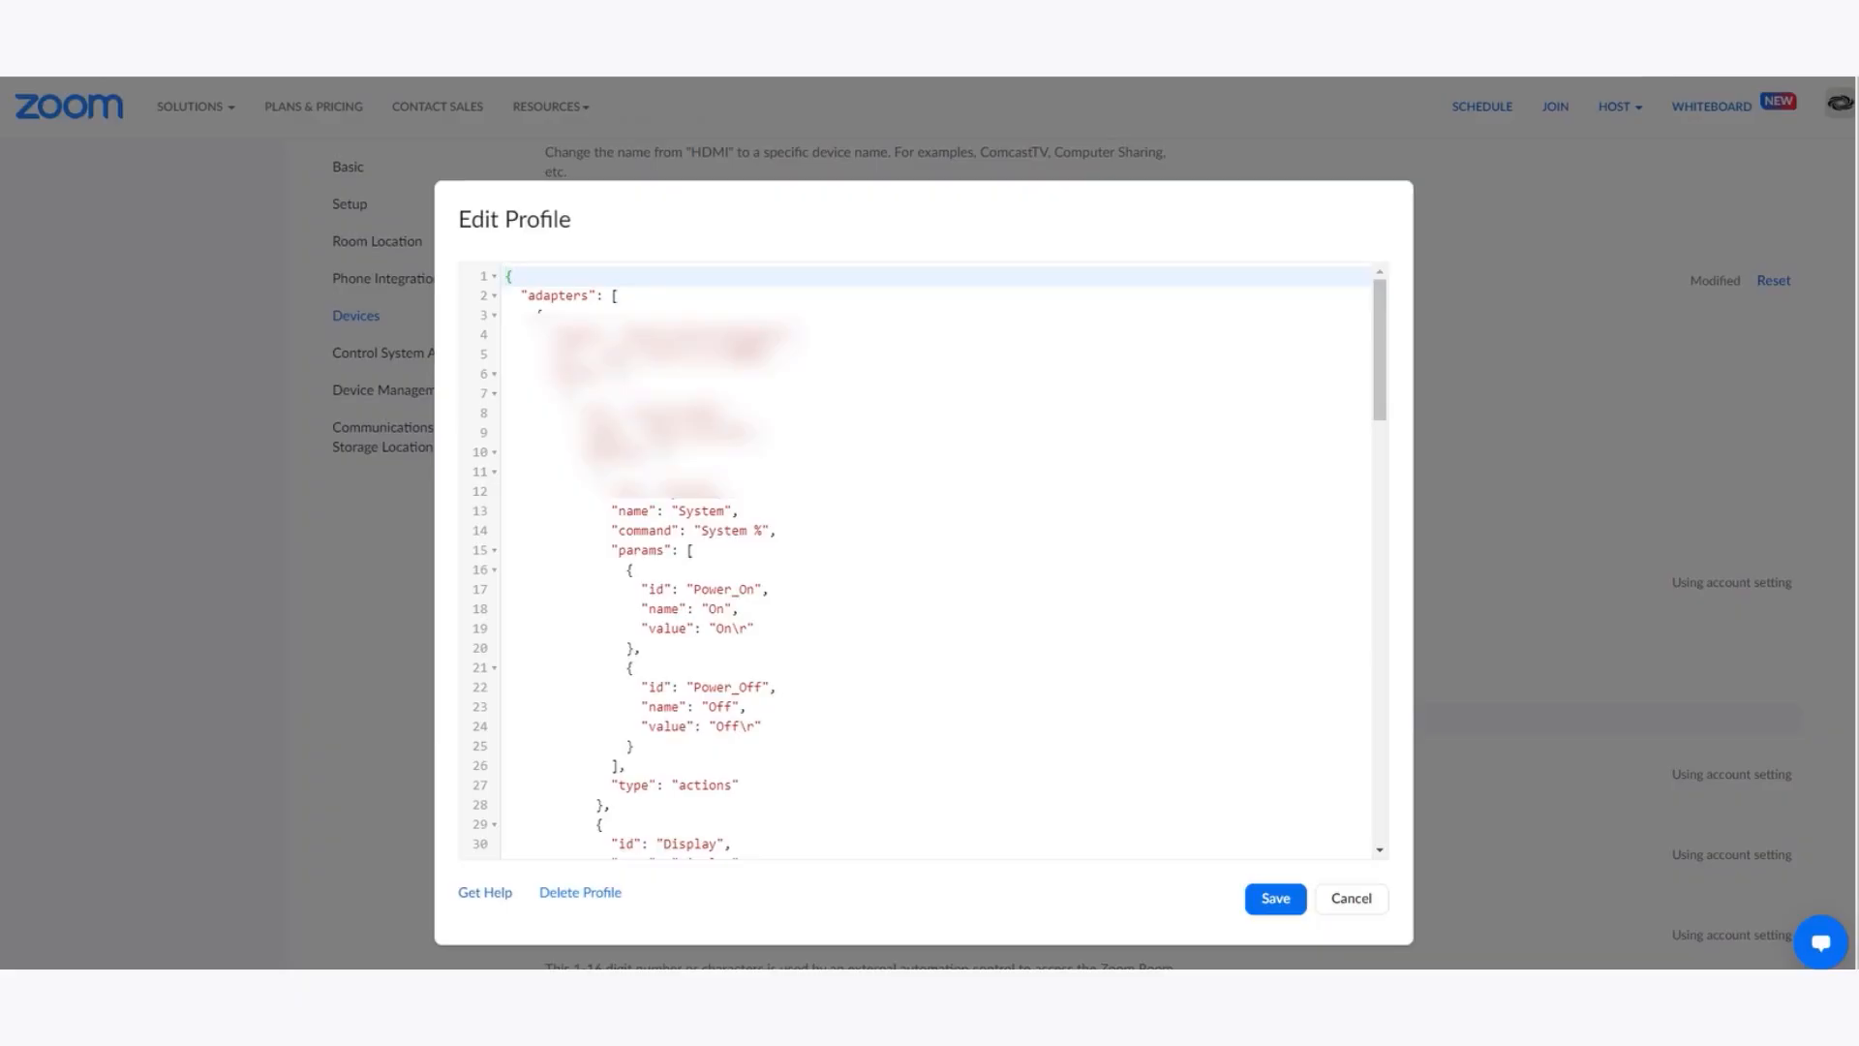
key("ctrl+End")
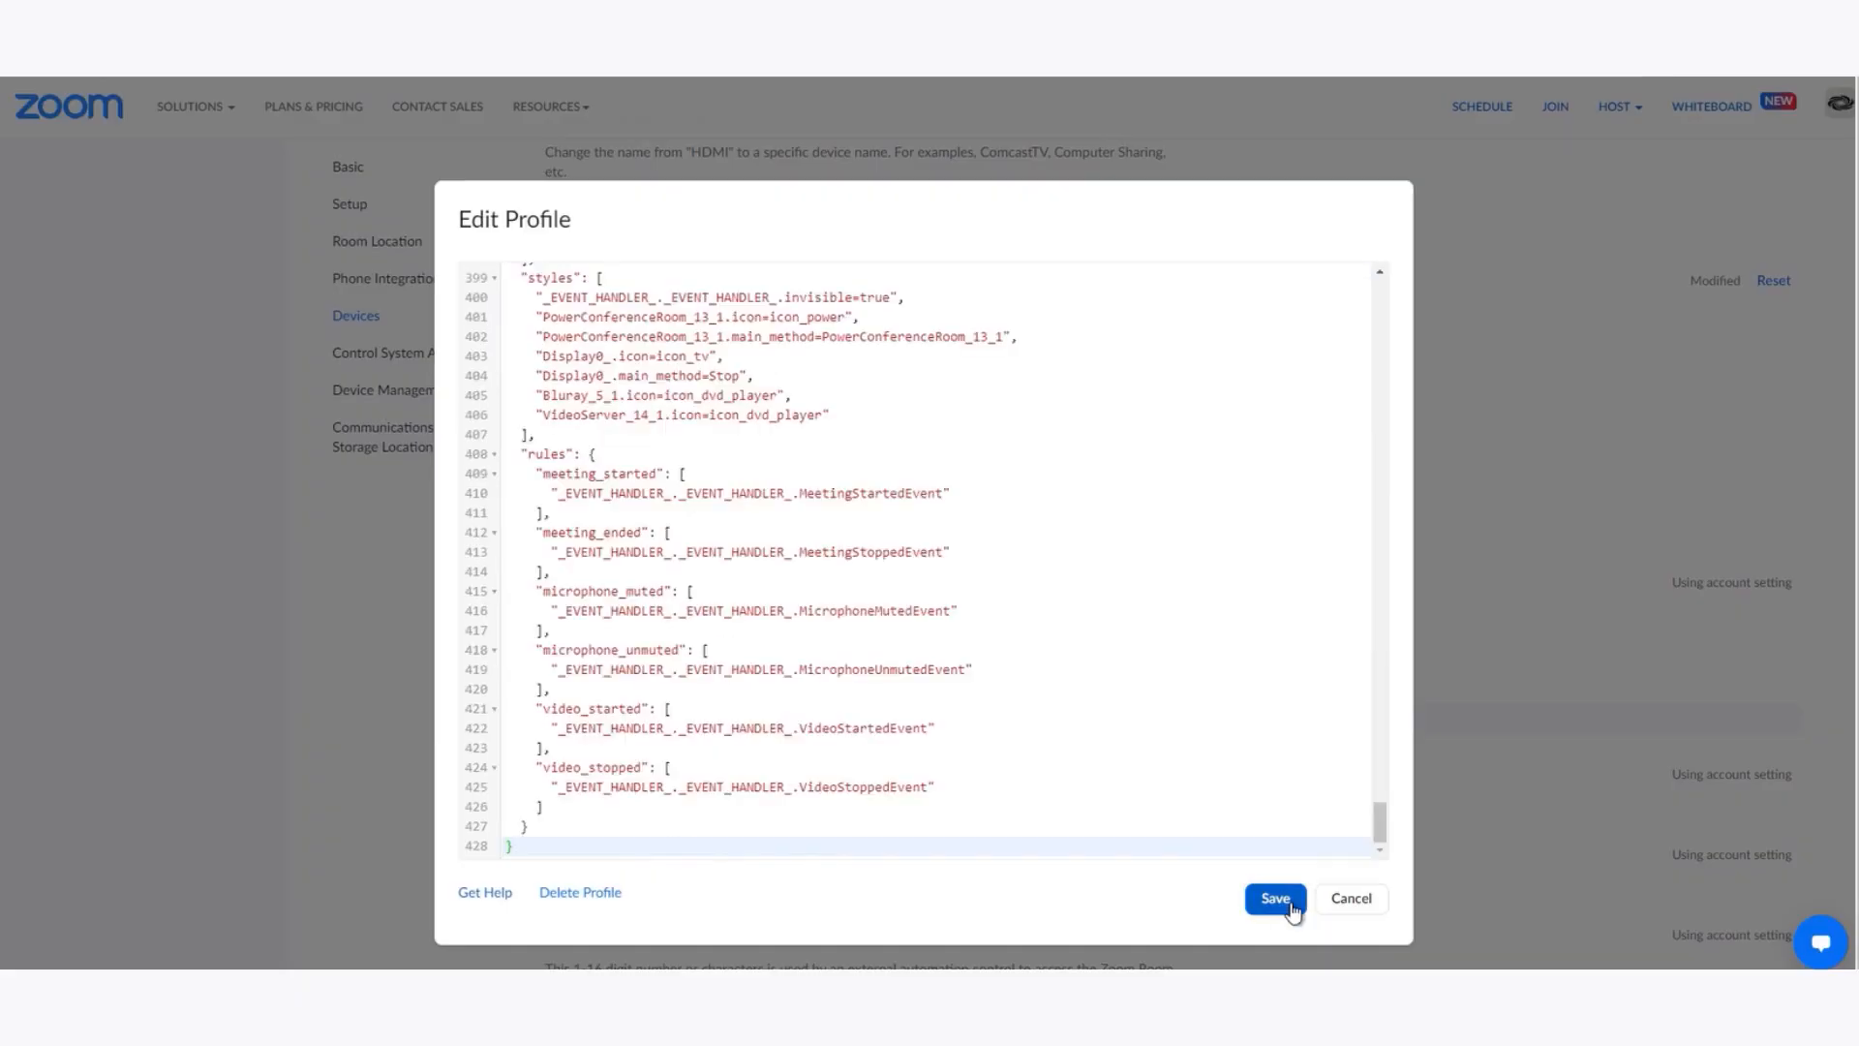
left_click(1284, 901)
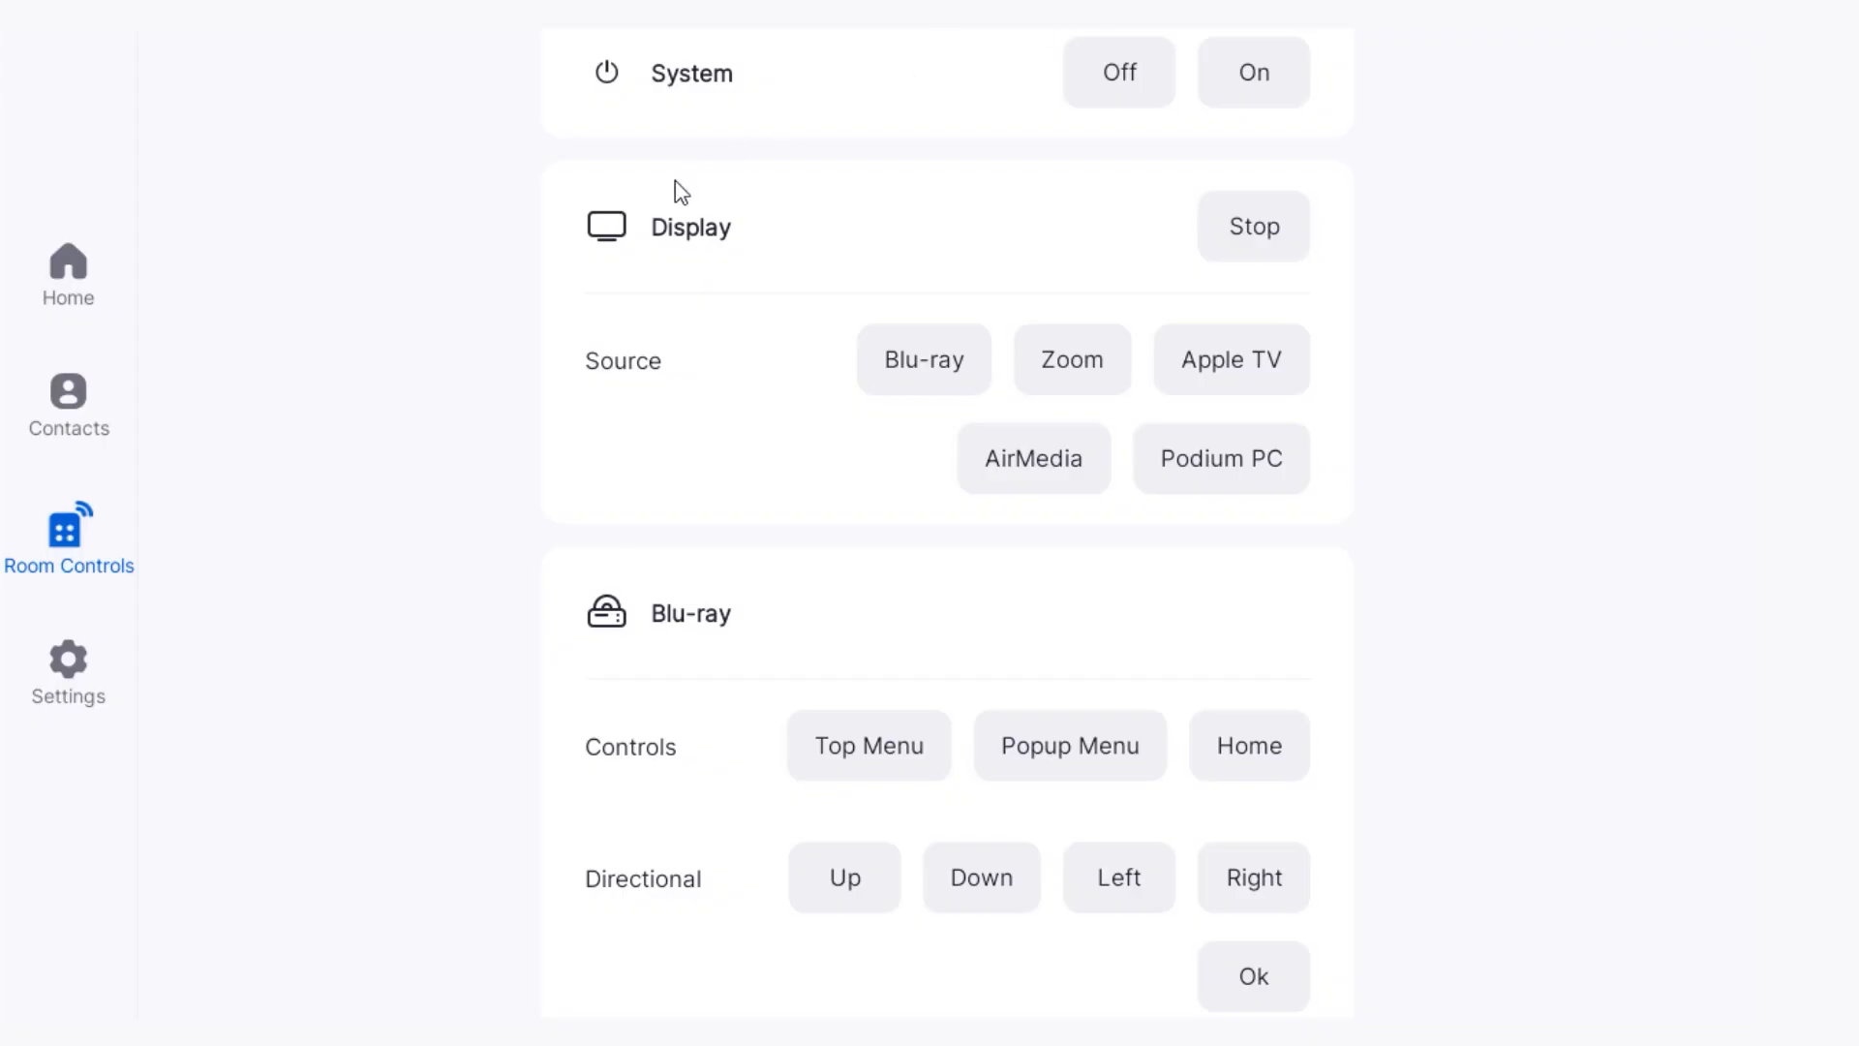
Step: Switch to the Zoom Rooms controller and examine the room controls for the display sources, Blu-ray player and Apple TV
left_click(652, 245)
left_click(911, 368)
left_click(1074, 358)
left_click(1245, 368)
left_click(1223, 450)
left_click(1030, 467)
left_click(653, 651)
scroll(1569, 352, "down", 10)
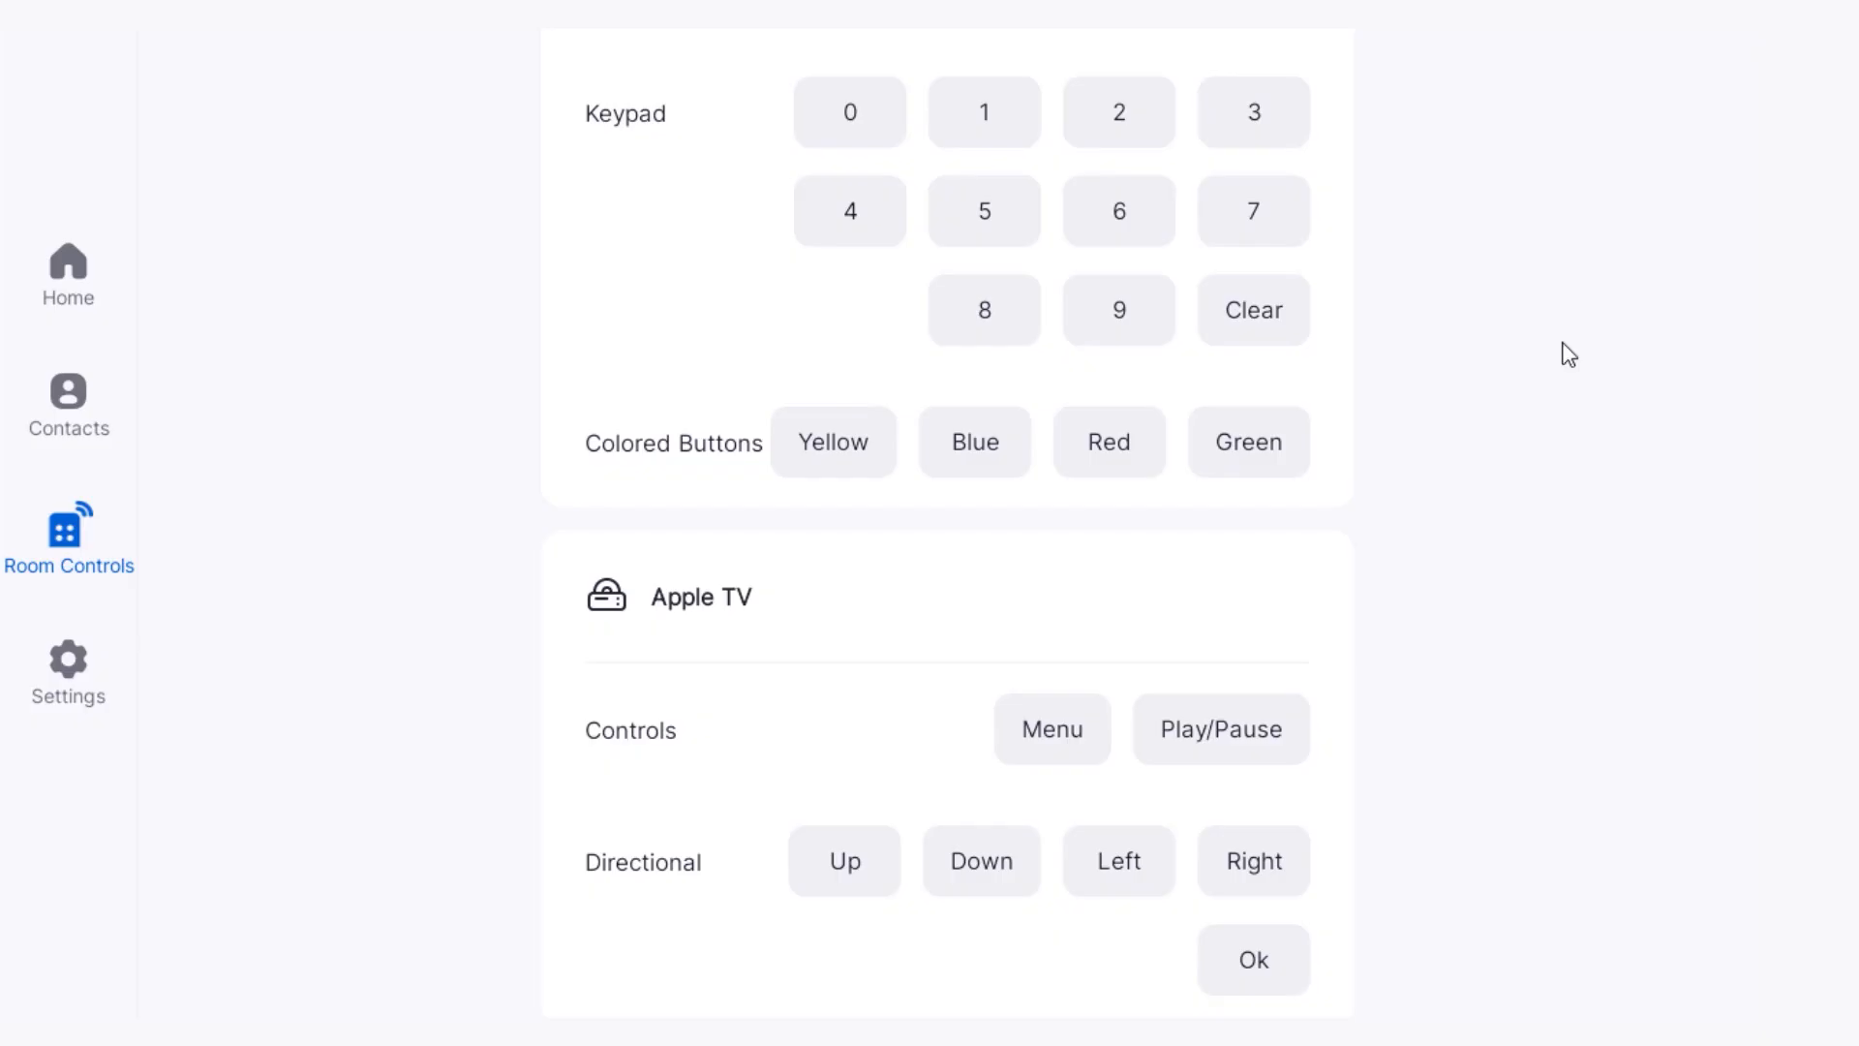
left_click(648, 603)
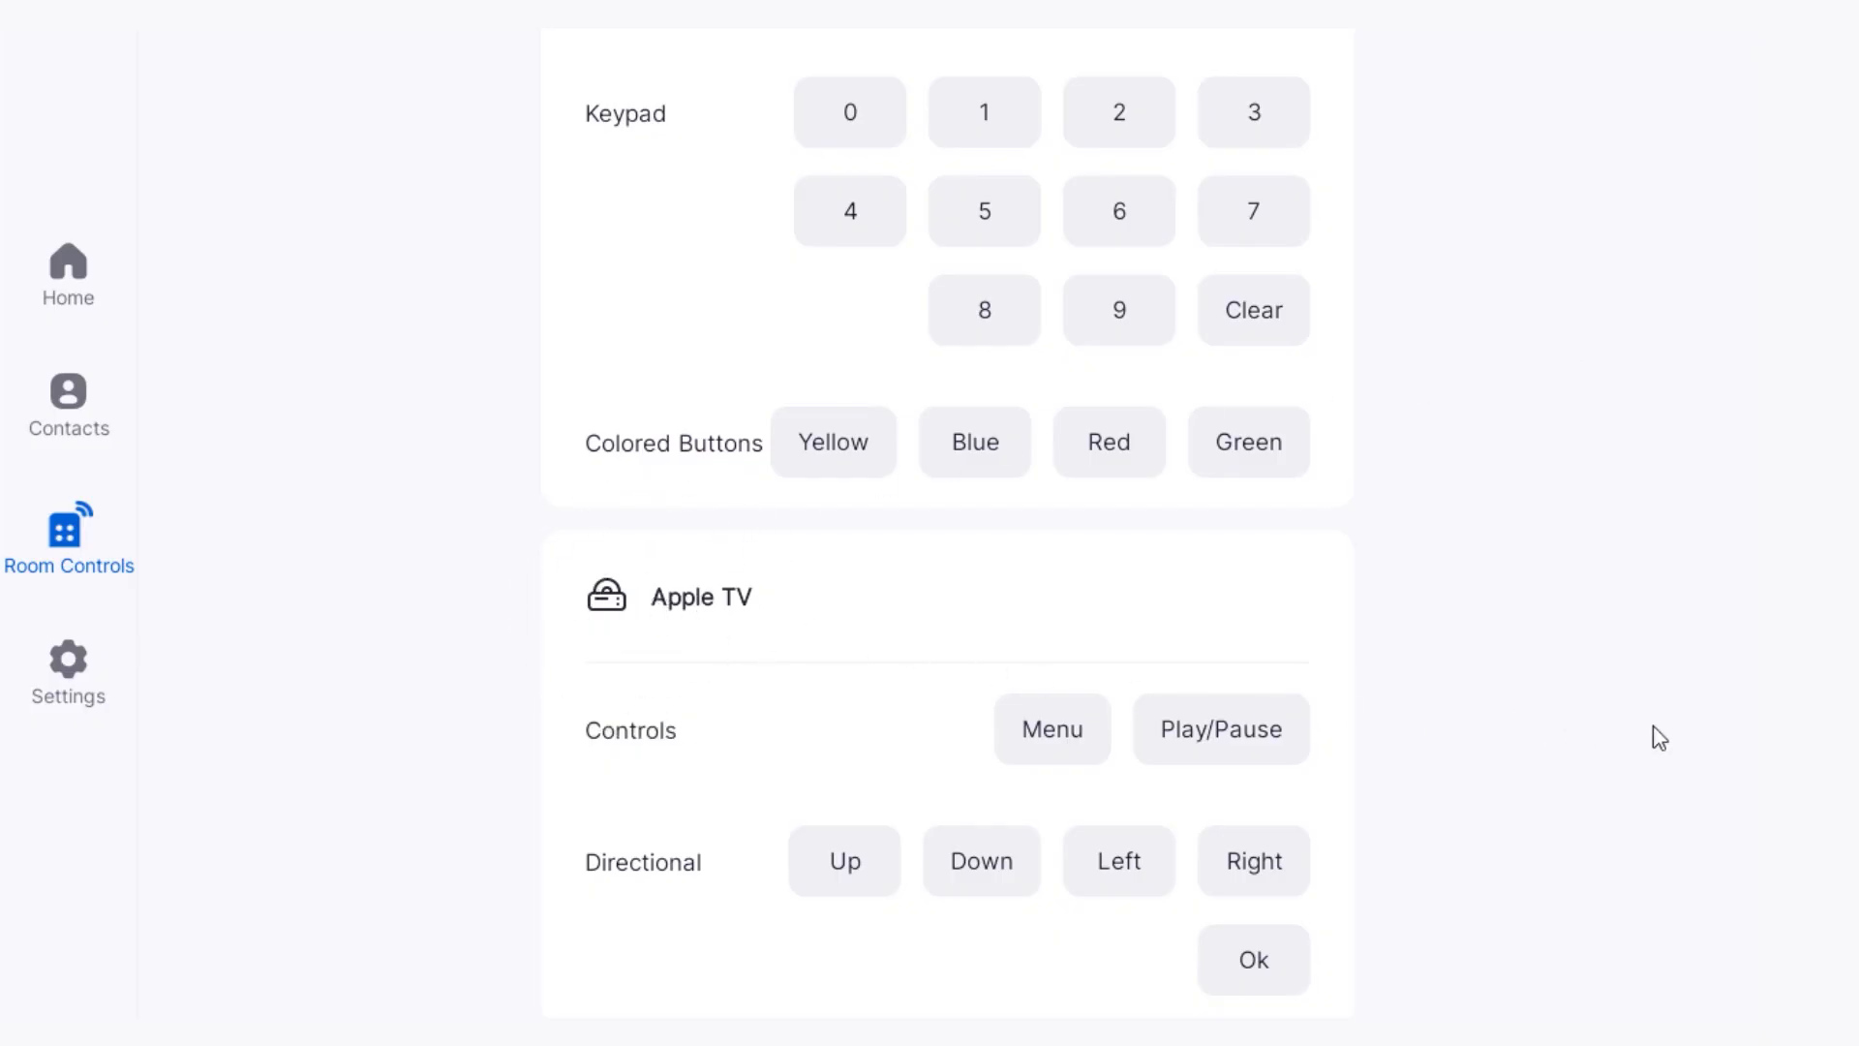